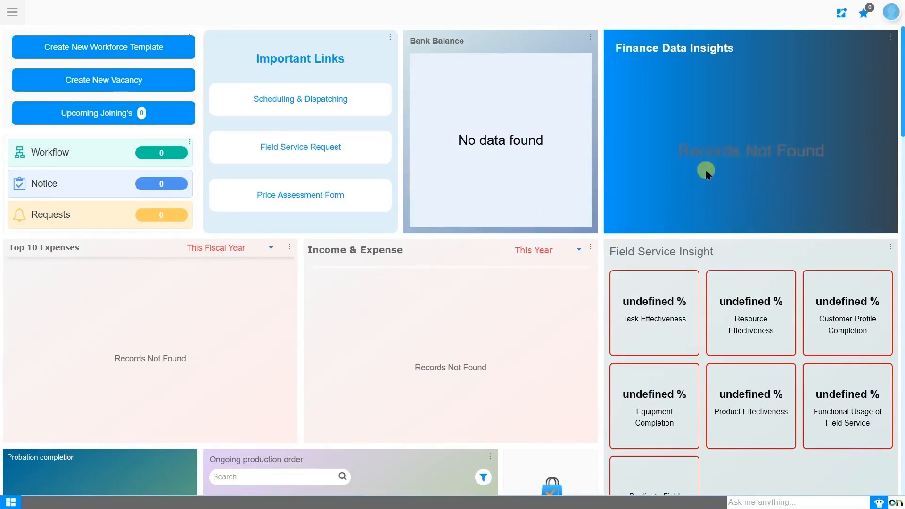
- Clear the Apply Filter option in the account's role and organization settings and apply the change
left_click(895, 18)
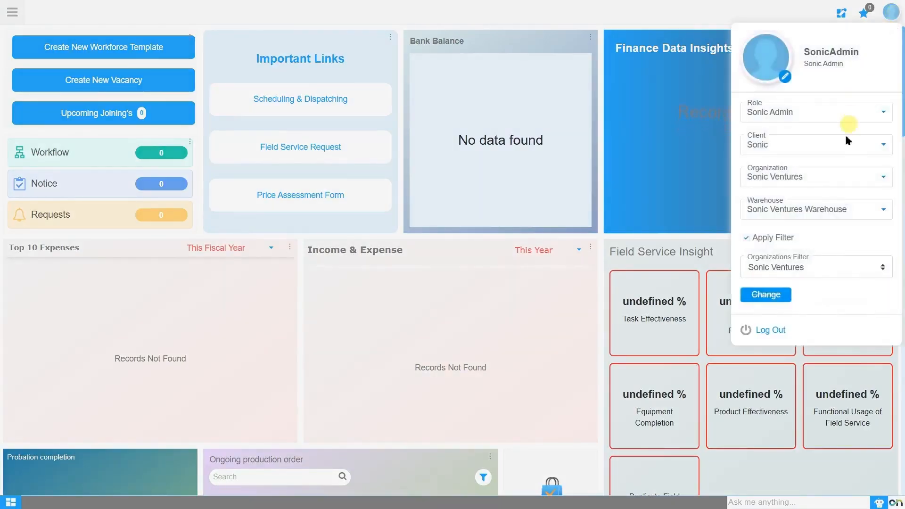
left_click(745, 237)
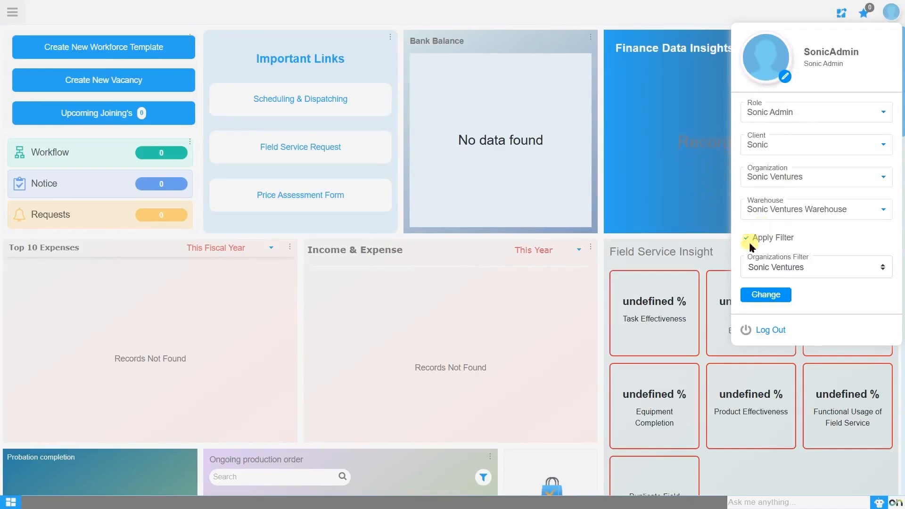
left_click(746, 237)
left_click(766, 294)
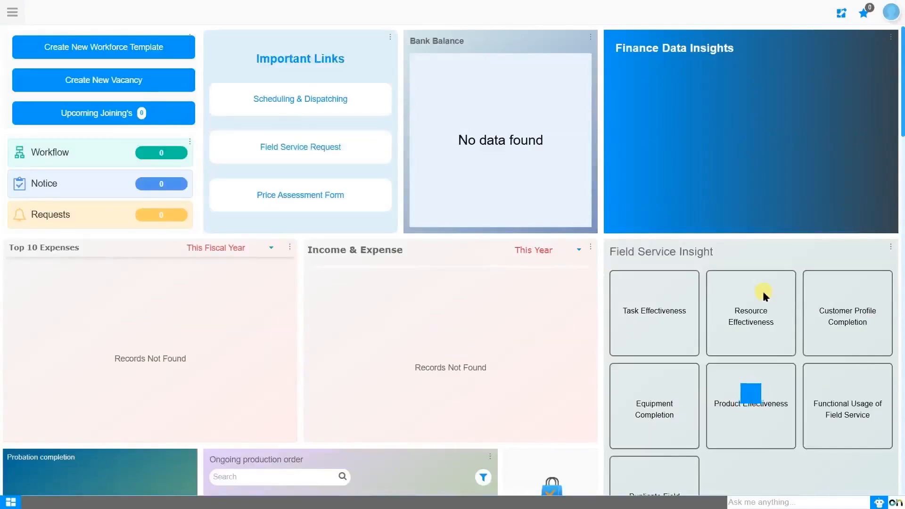
- Look up Tax Category and open its window from the Financial Management module
left_click(13, 14)
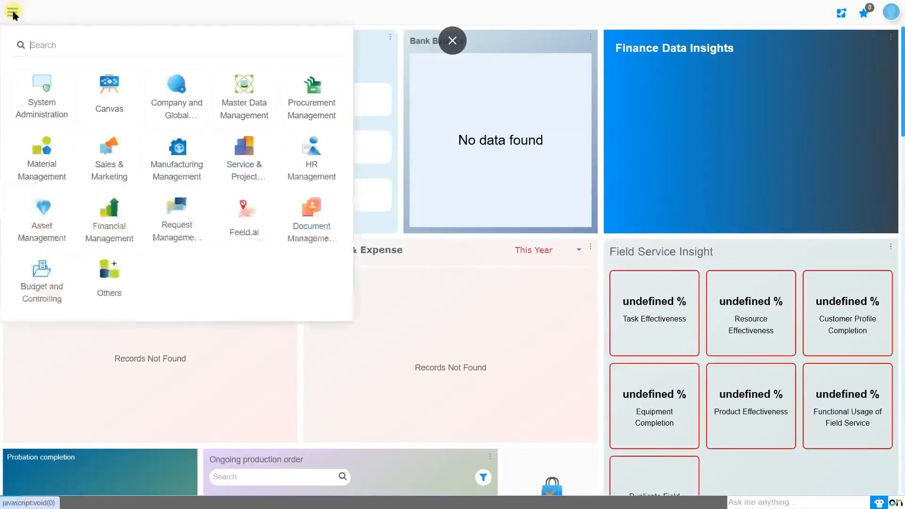
left_click(60, 44)
type("Tax Category")
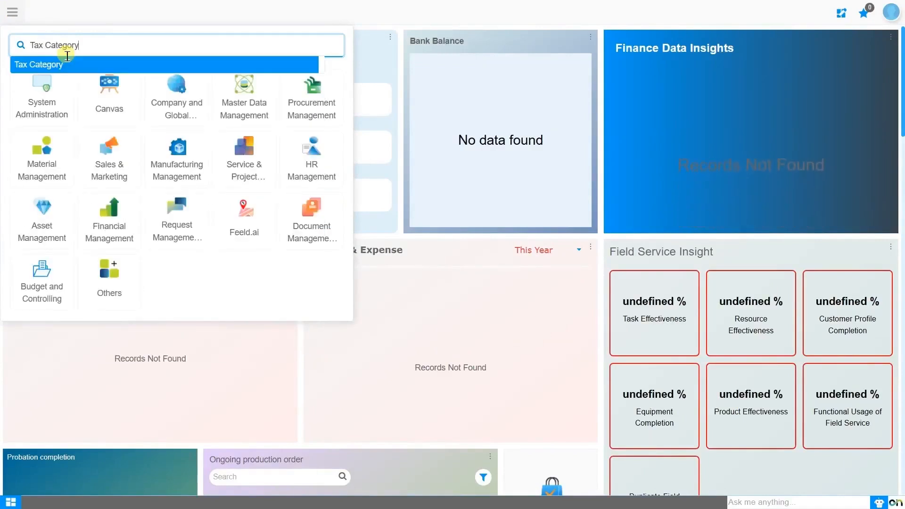
left_click(113, 221)
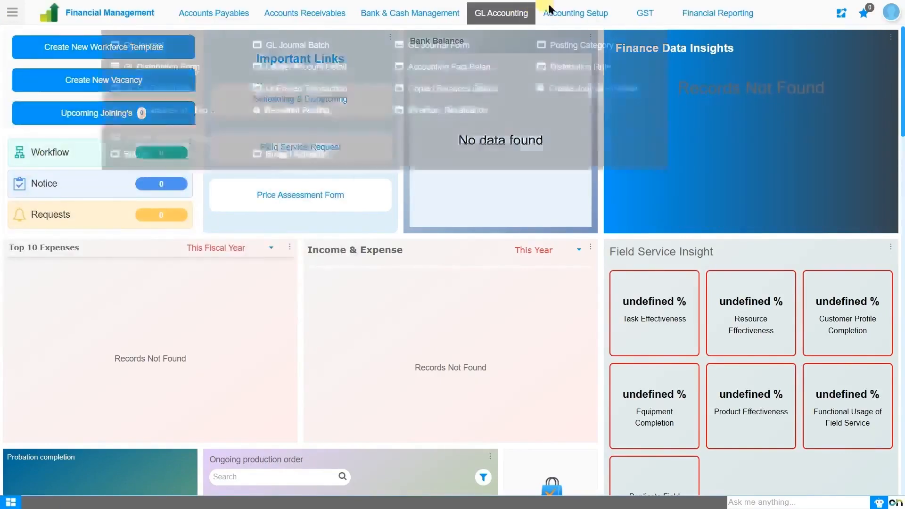
mouse_move(557, 10)
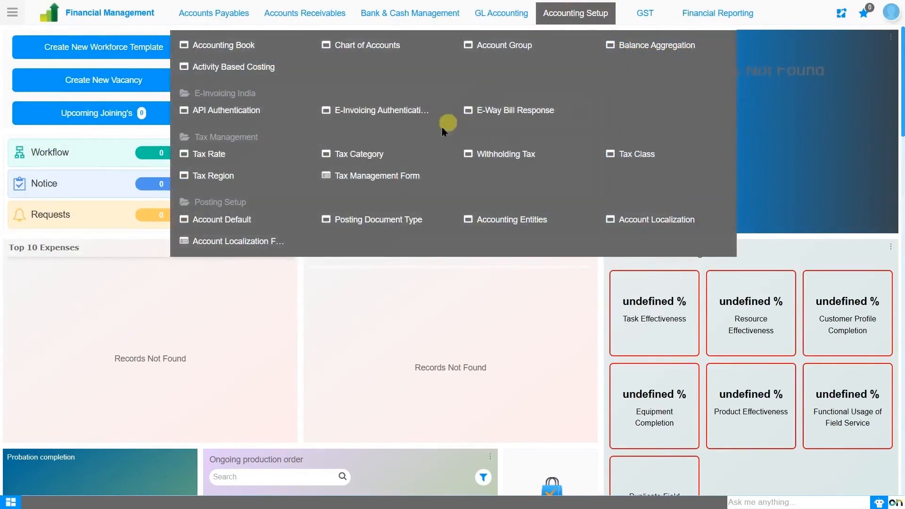
left_click(366, 155)
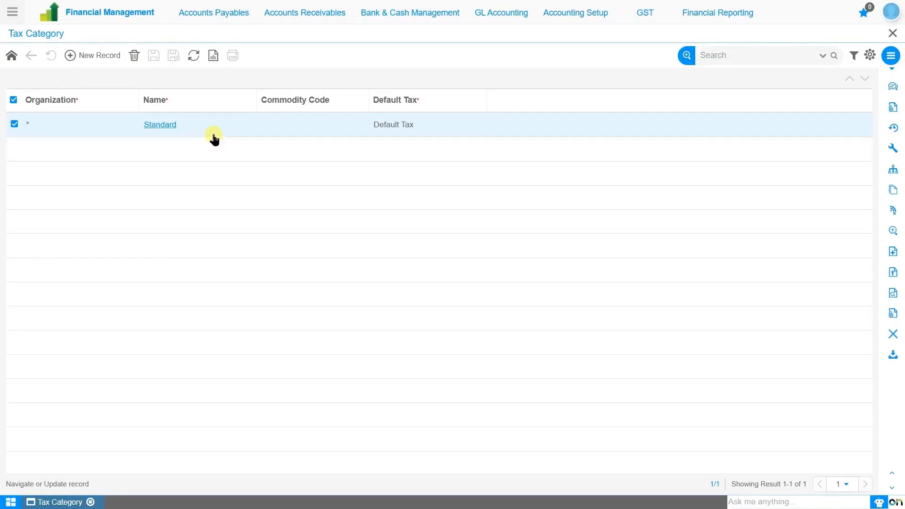
- Open the Standard tax category record and rename it as Standard Rate 19%
left_click(165, 125)
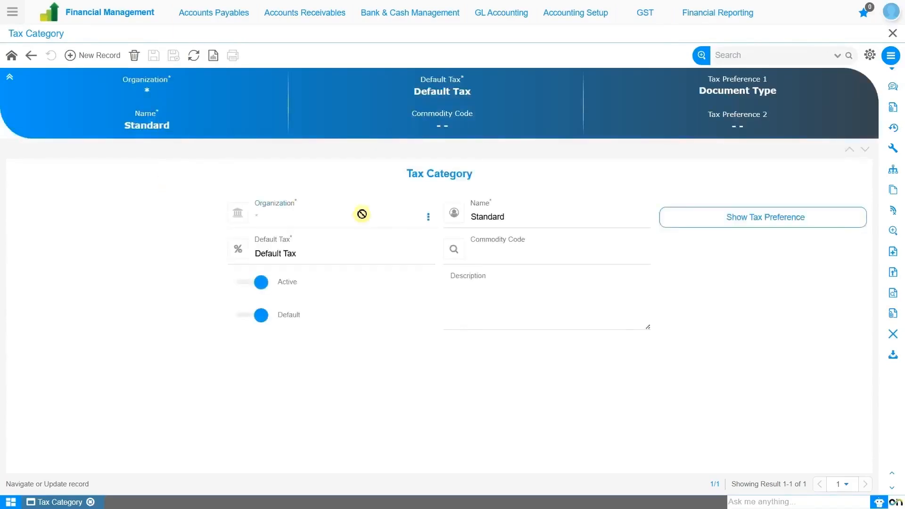
left_click(537, 219)
type("R")
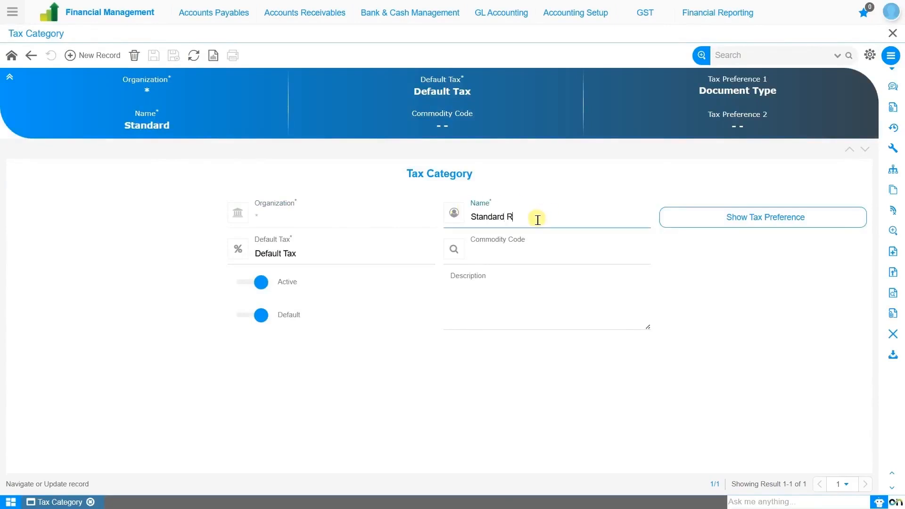
type("ate 19%")
left_click(589, 189)
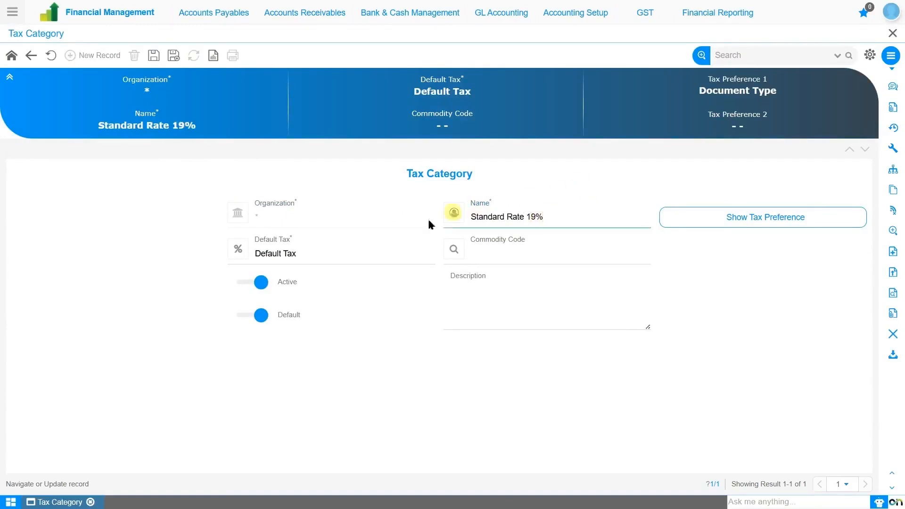
- Set the category's default tax to VAT 0%, leave commodity code and description empty, and save the record
left_click(332, 257)
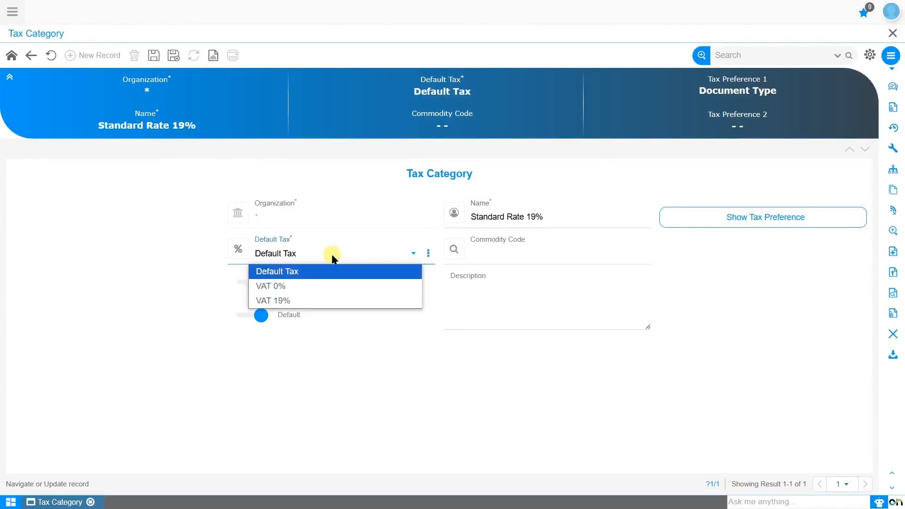
left_click(315, 287)
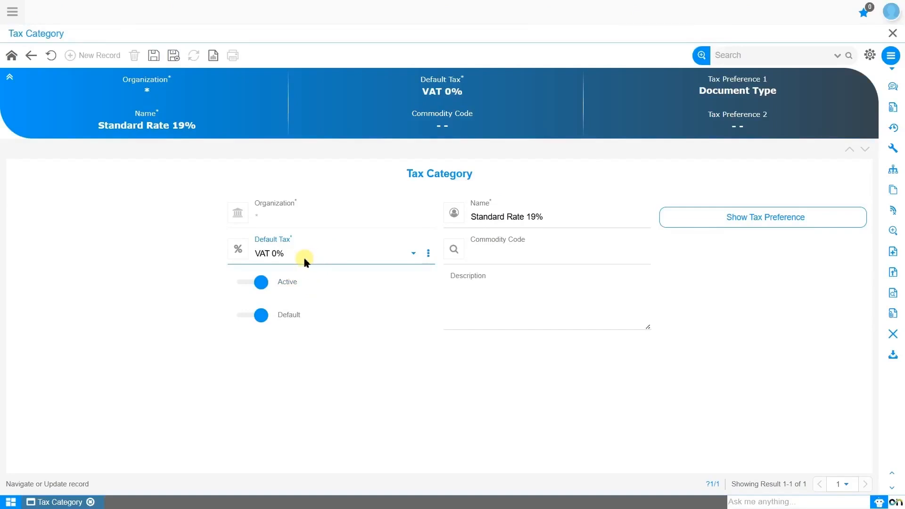
left_click(517, 253)
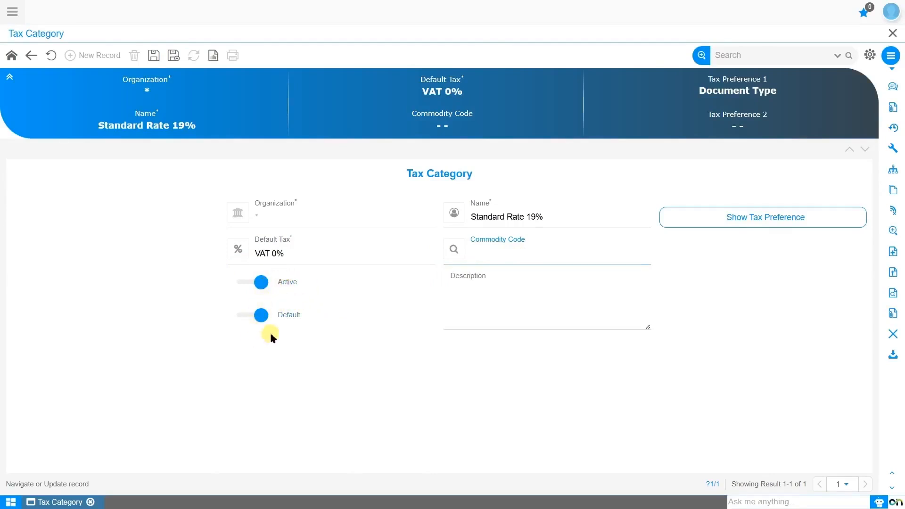
left_click(286, 332)
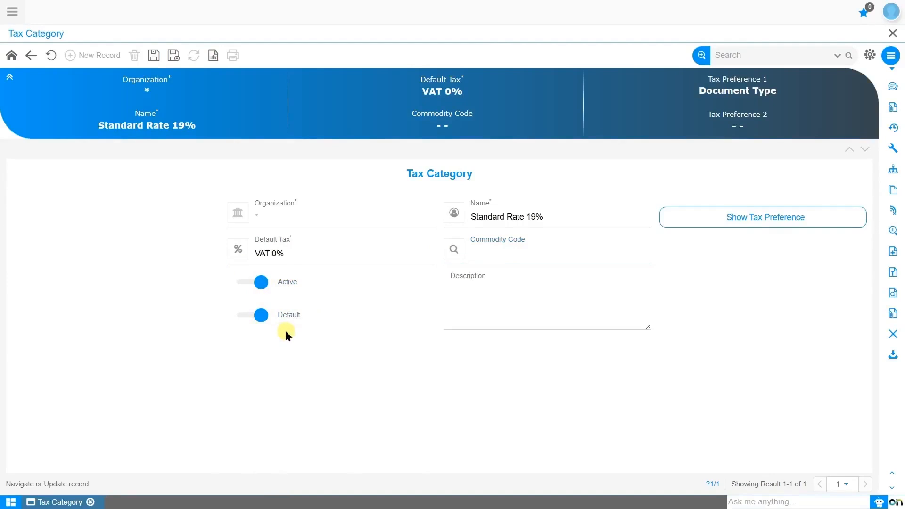
left_click(492, 298)
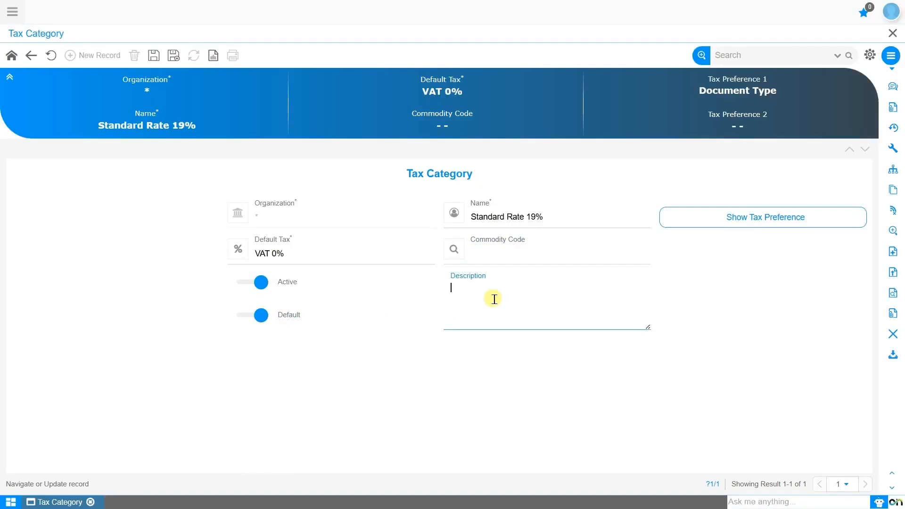
left_click(445, 374)
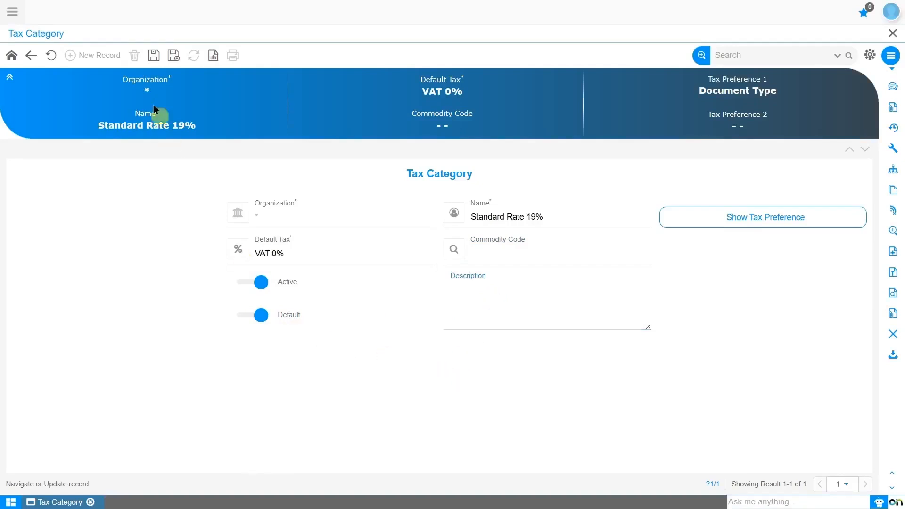
left_click(154, 56)
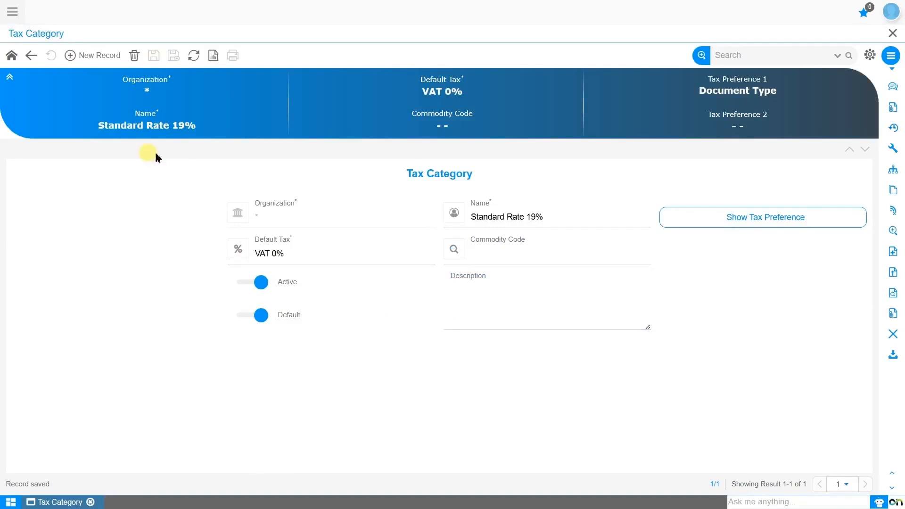
- Set Tax Preference 1 of the category to Location, leave its Location field empty, and save the record
left_click(728, 221)
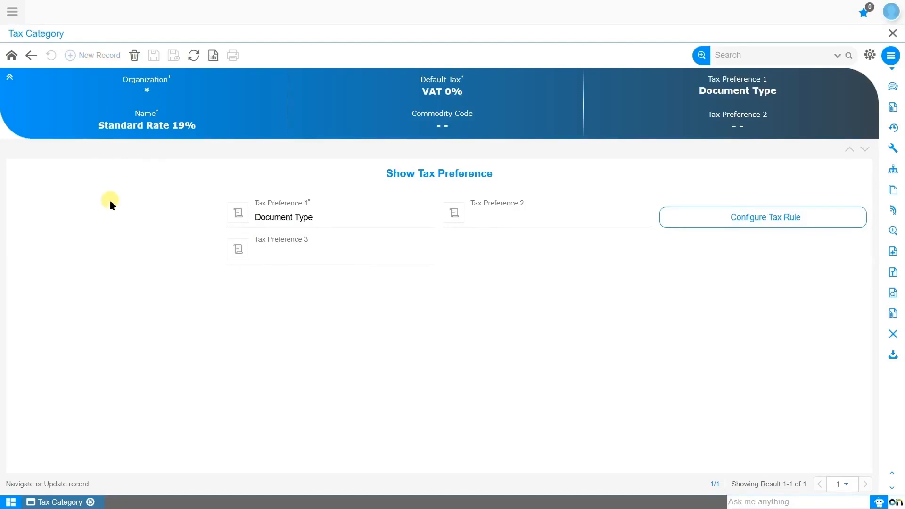
left_click(340, 220)
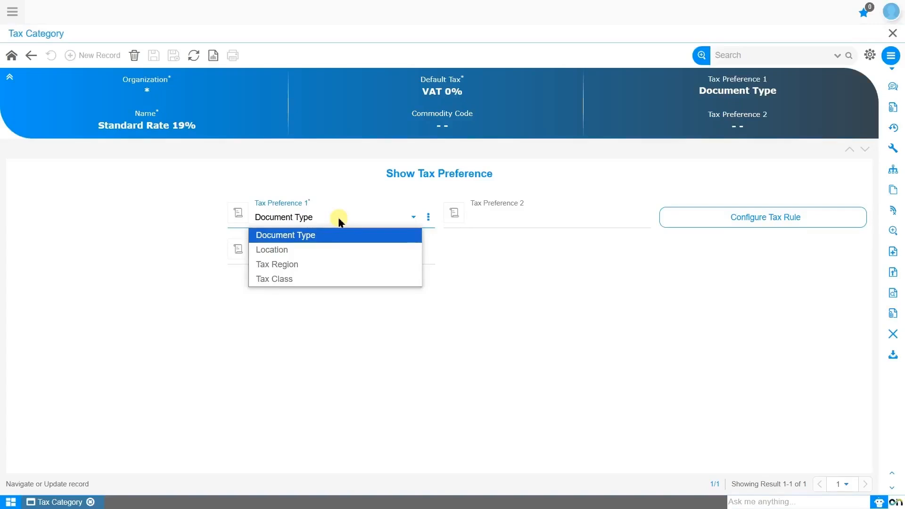
left_click(341, 233)
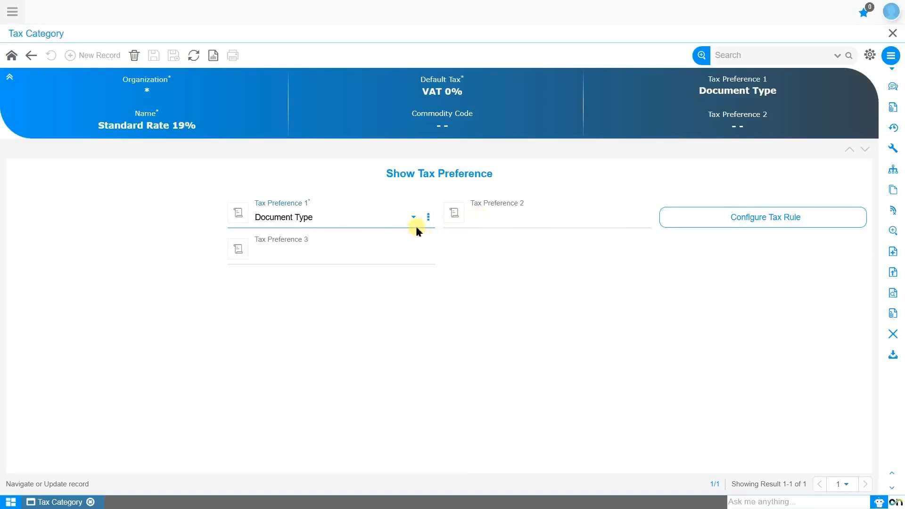
left_click(393, 225)
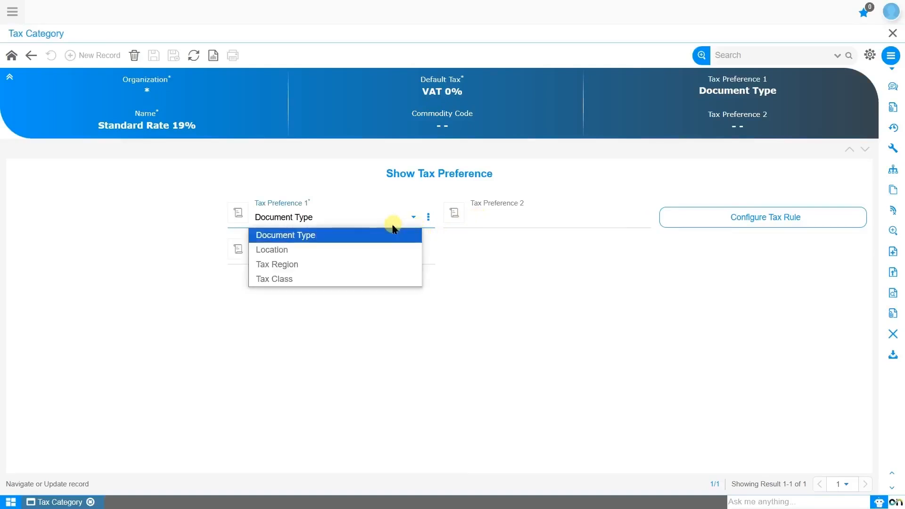
left_click(357, 252)
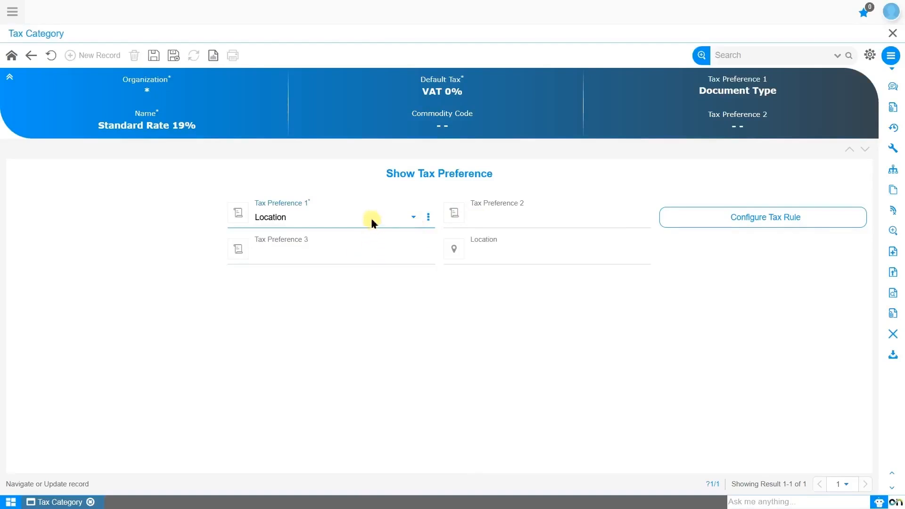
left_click(517, 256)
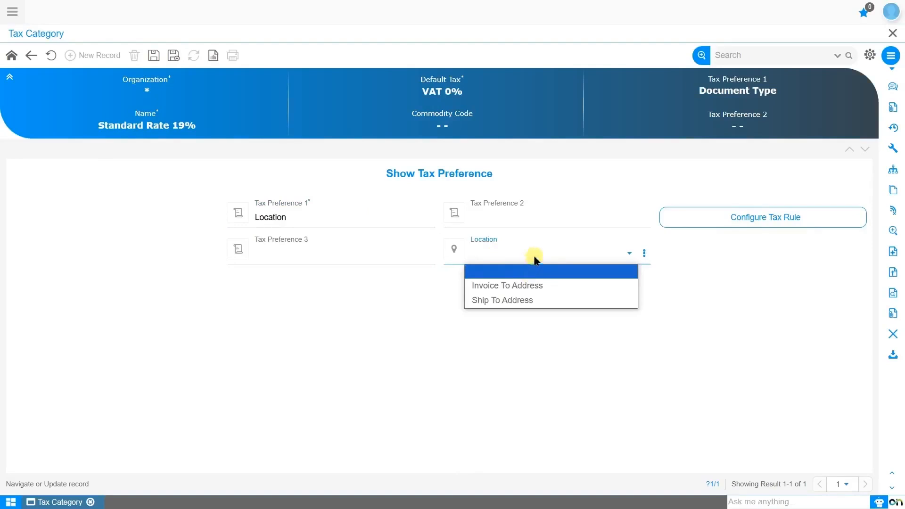
left_click(535, 258)
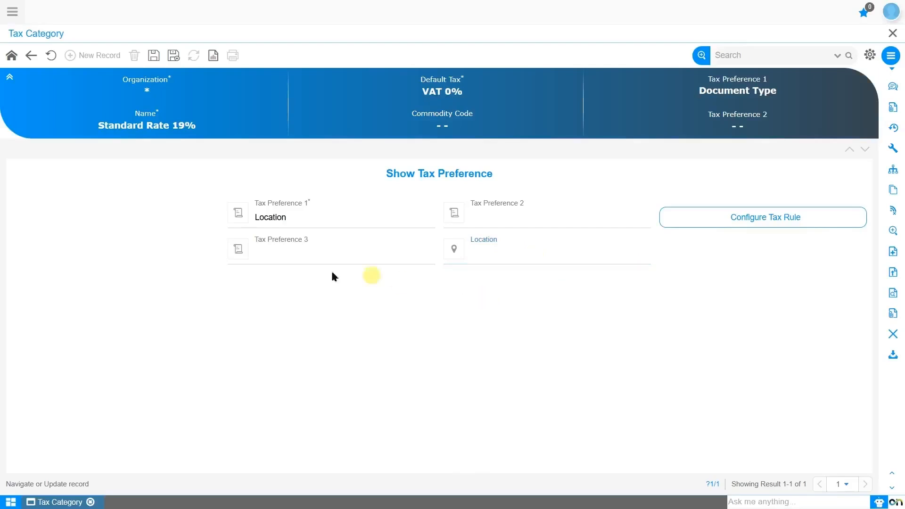
left_click(154, 56)
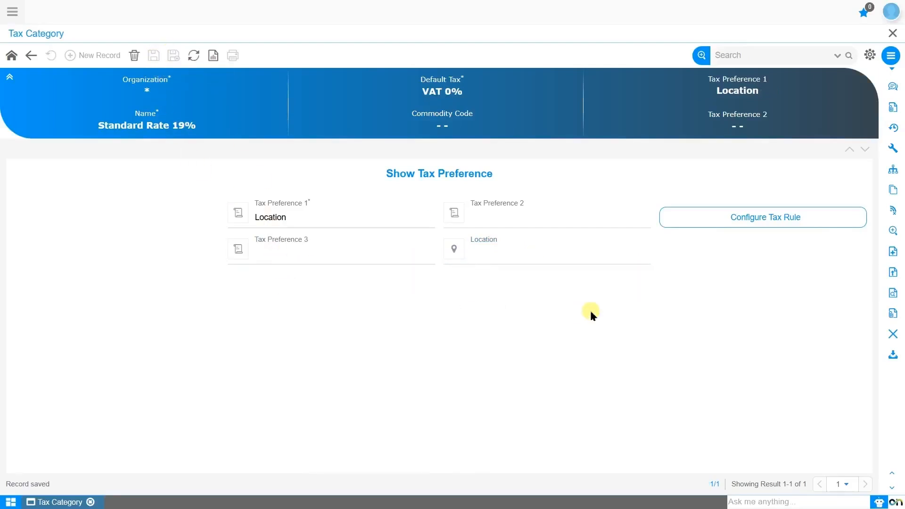
- Add a tax rule to the category for organization * with Location as the tax base
left_click(745, 229)
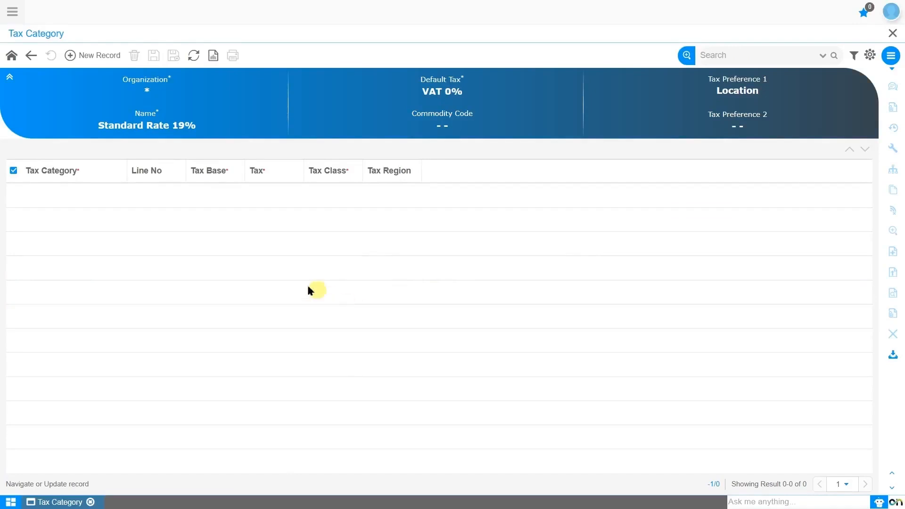
left_click(97, 57)
left_click(289, 219)
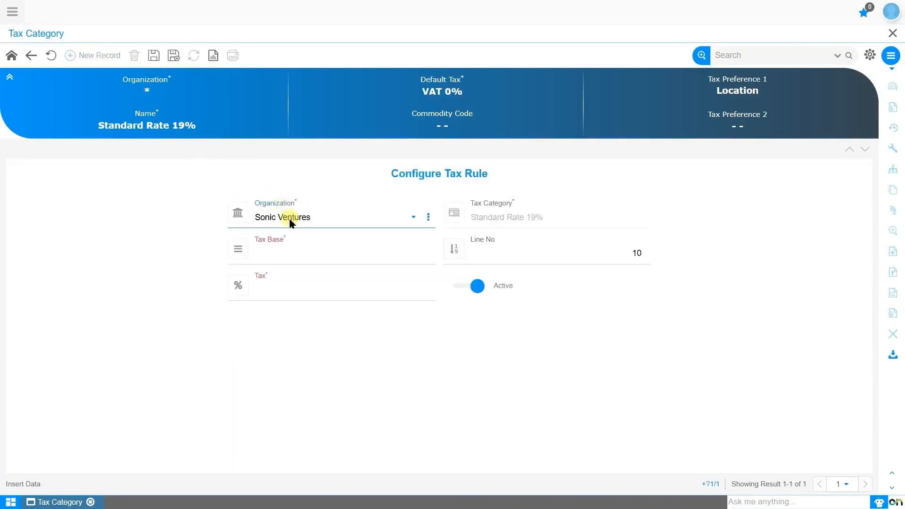
left_click(287, 237)
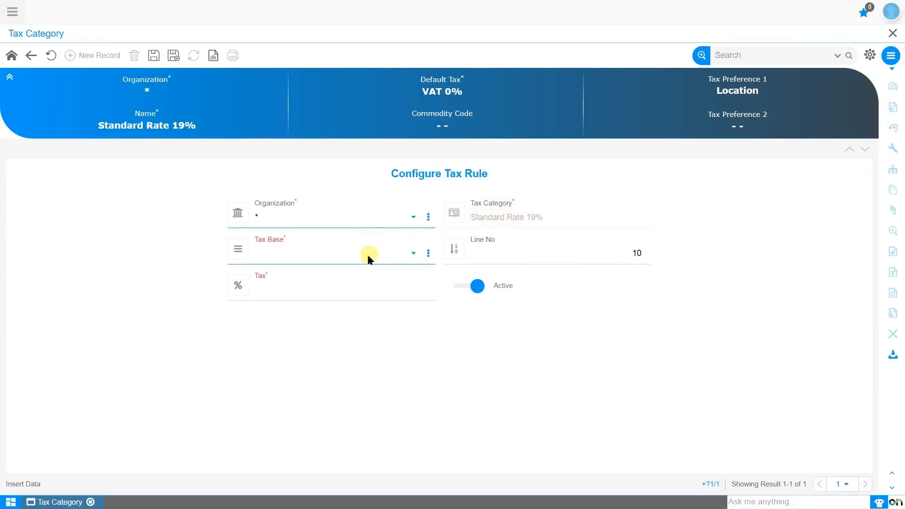
left_click(369, 257)
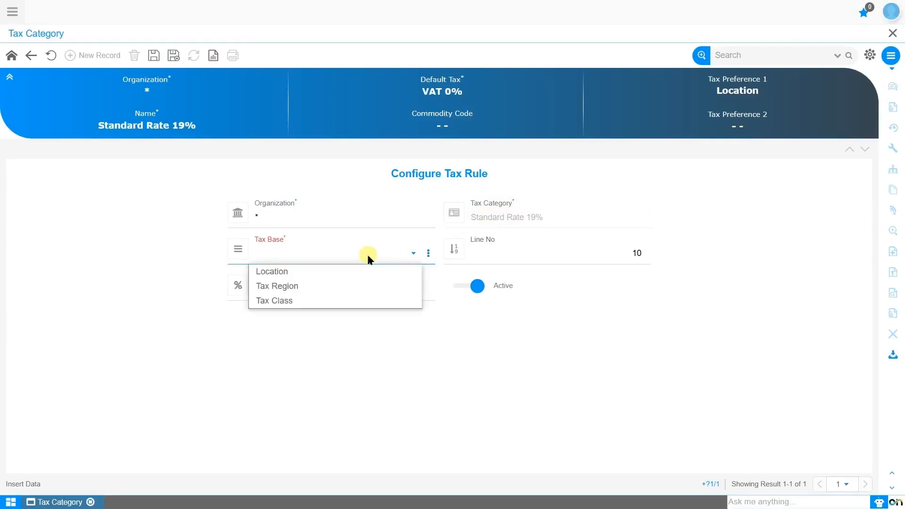
left_click(349, 272)
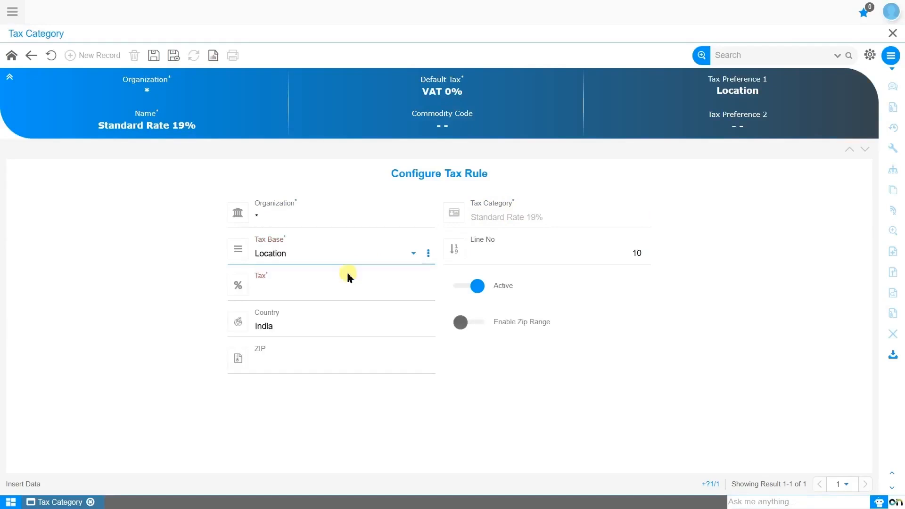
- Set the new rule's tax to VAT 19% and its country to Germany - Deutschland
left_click(323, 293)
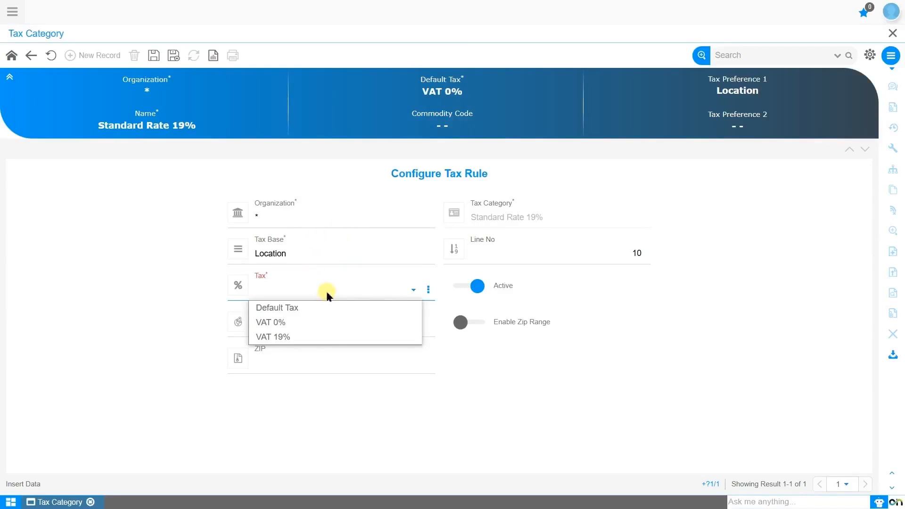
left_click(307, 337)
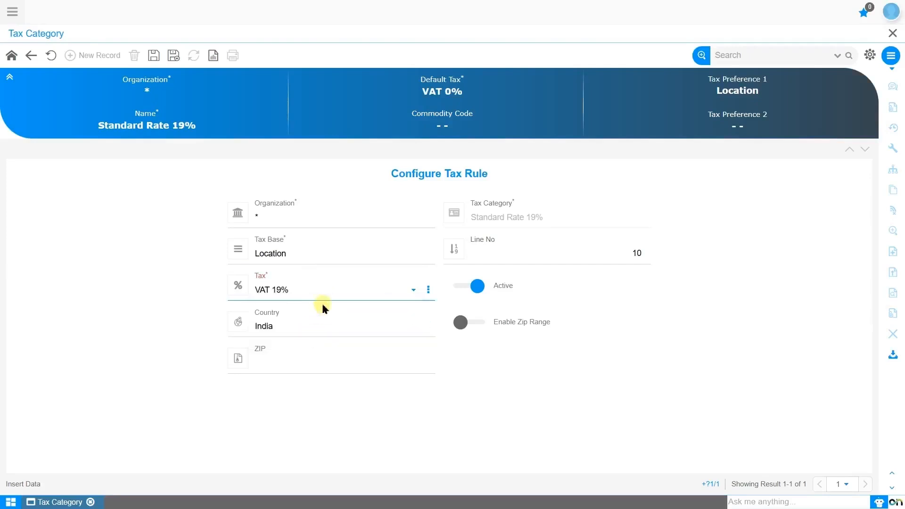
left_click(337, 330)
type("Germany - Deutschland")
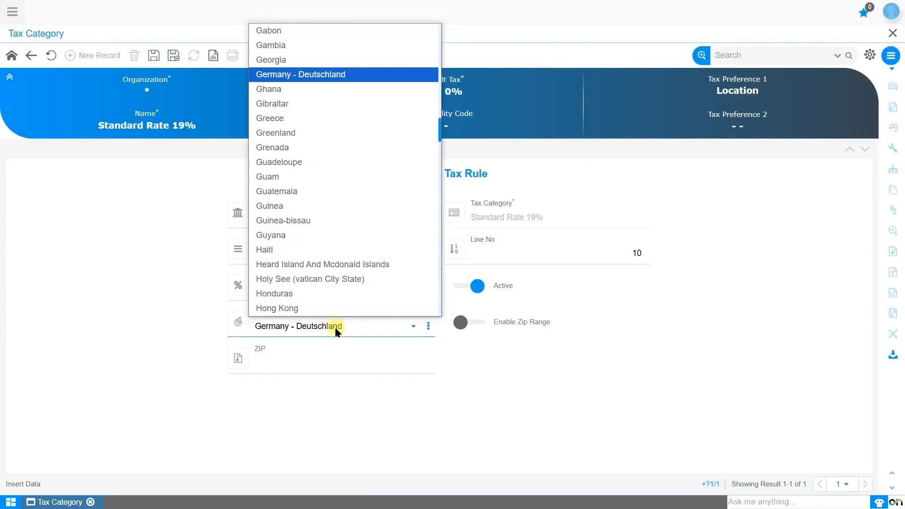
key("Return")
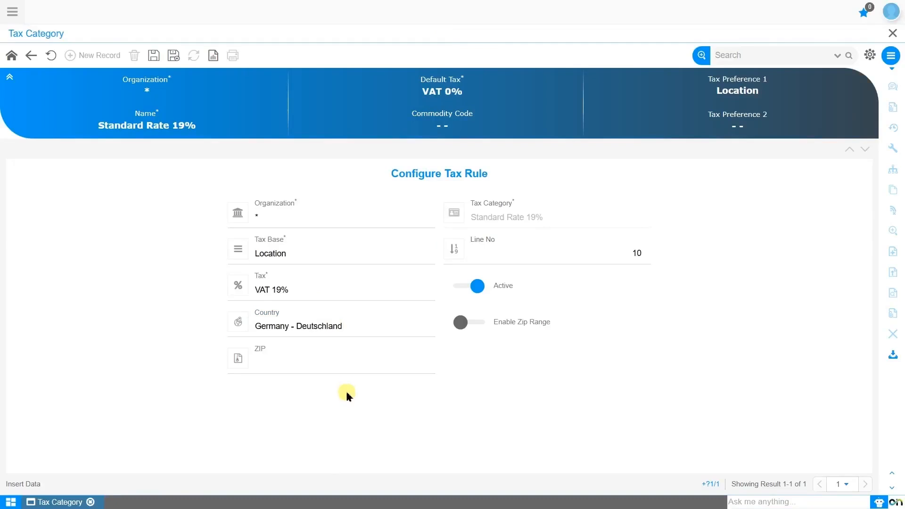
- Leave the Germany tax rule's ZIP field empty with Enable Zip Range switched off, and save the rule
left_click(346, 364)
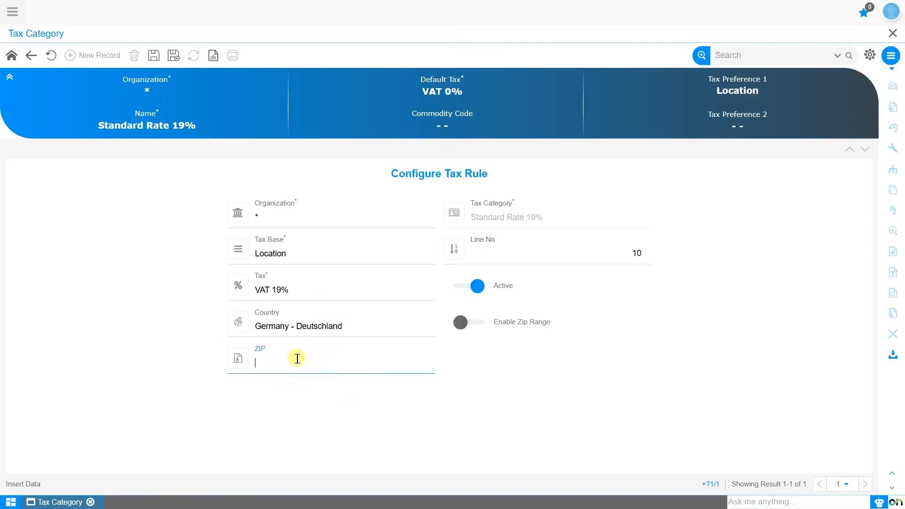
left_click(478, 323)
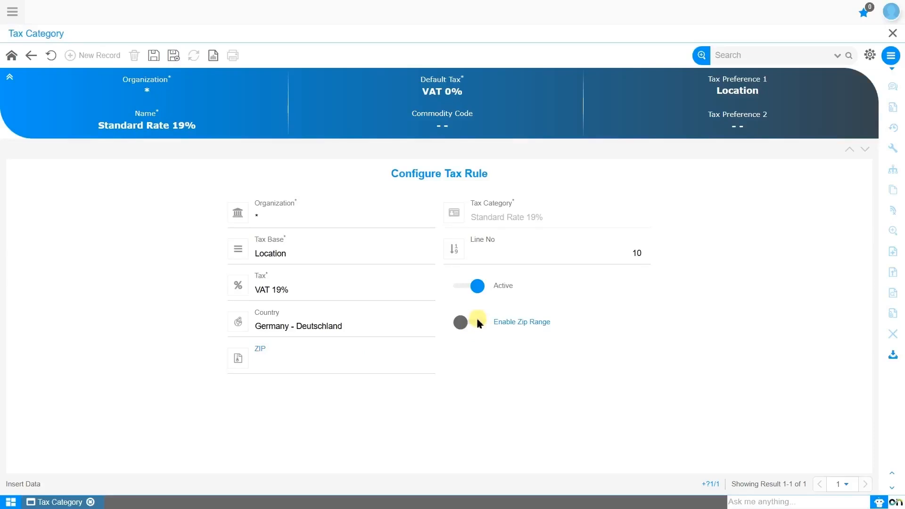
left_click(405, 357)
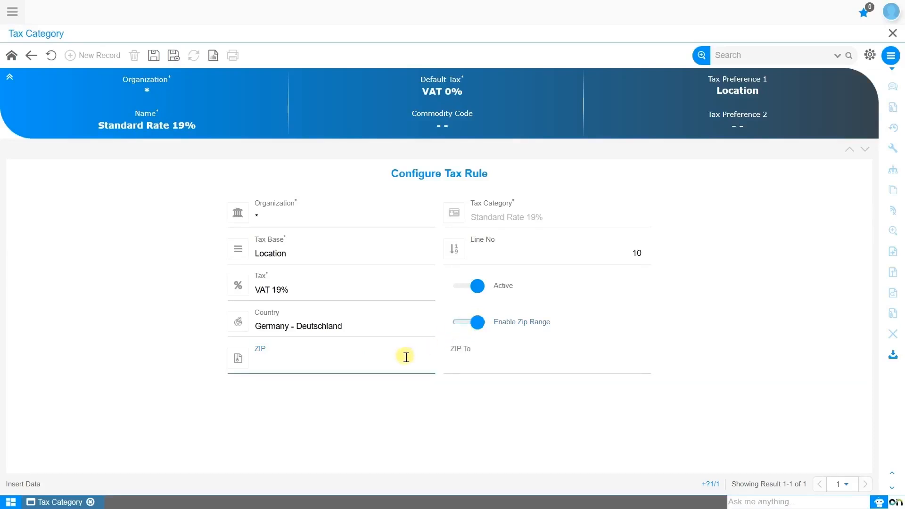
left_click(488, 361)
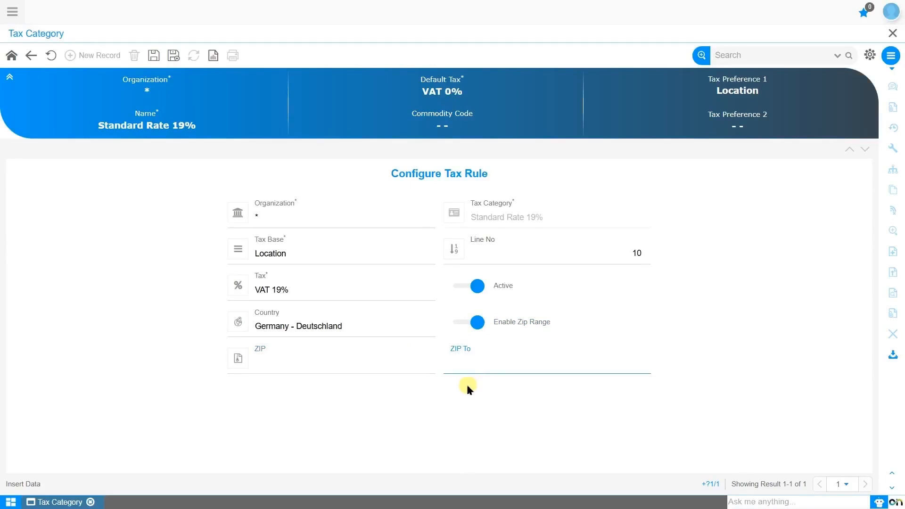
left_click(459, 325)
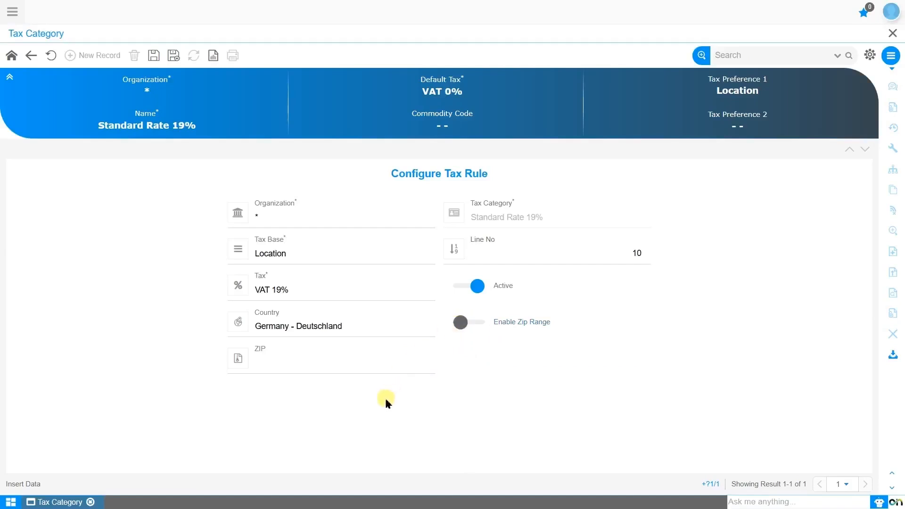
left_click(154, 55)
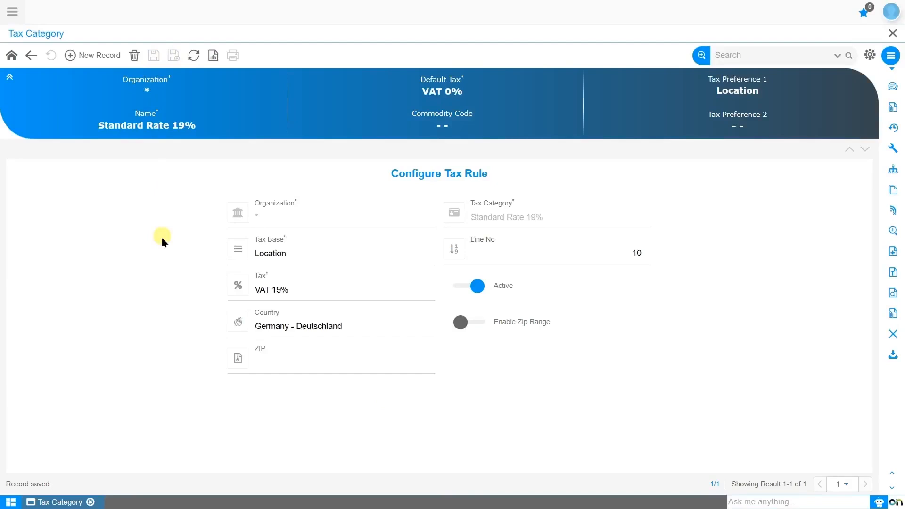
left_click(96, 57)
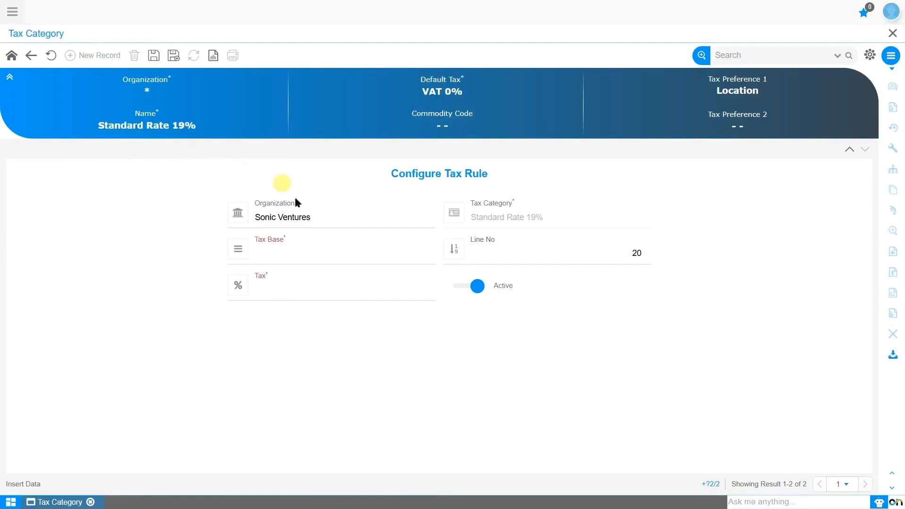
left_click(297, 249)
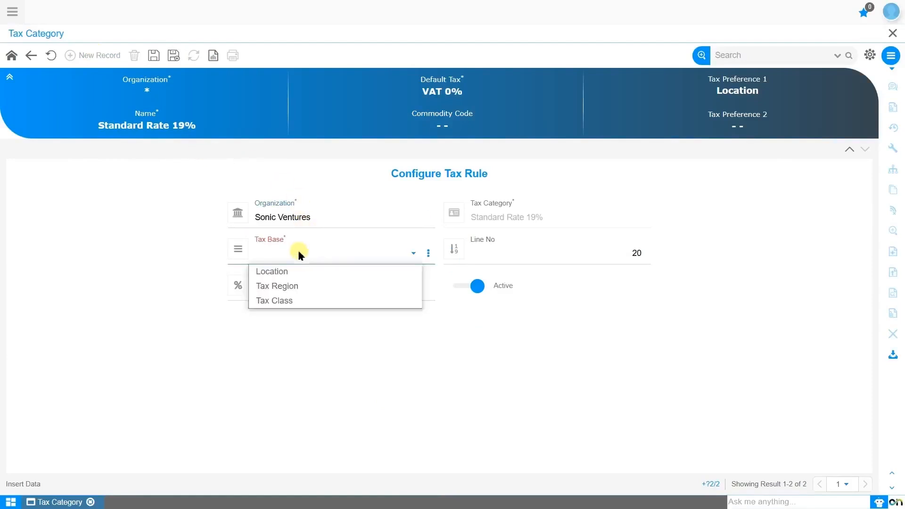
left_click(295, 286)
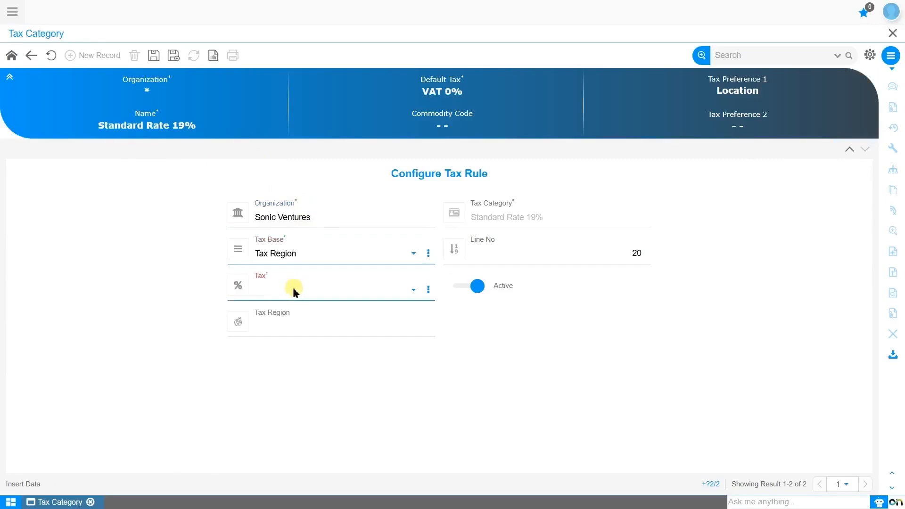
left_click(293, 291)
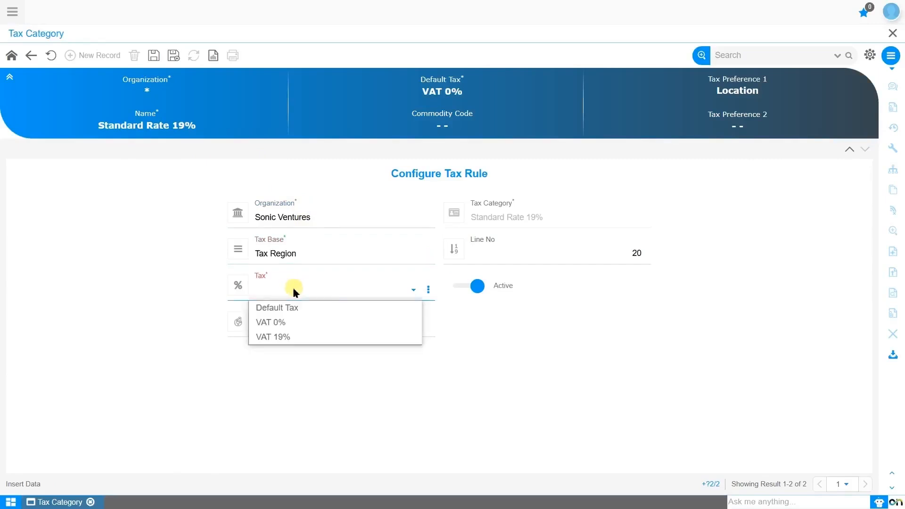
left_click(293, 334)
left_click(303, 331)
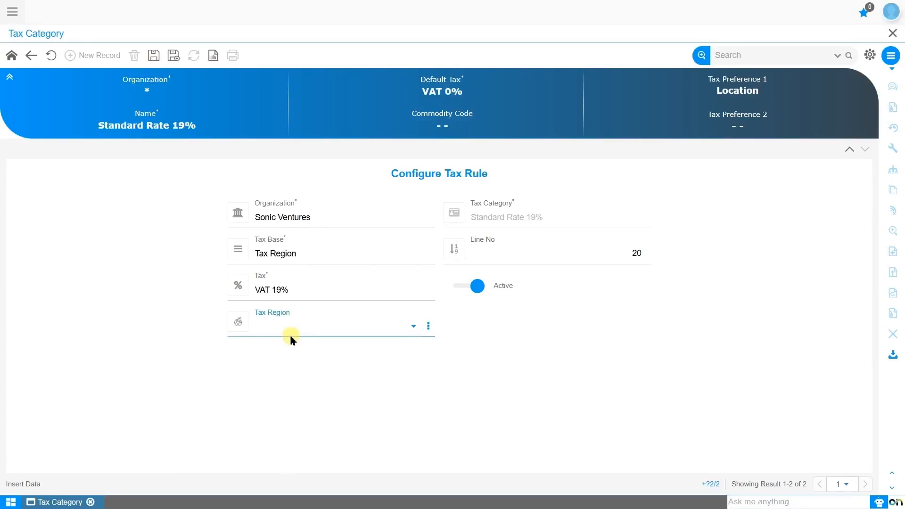
left_click(310, 259)
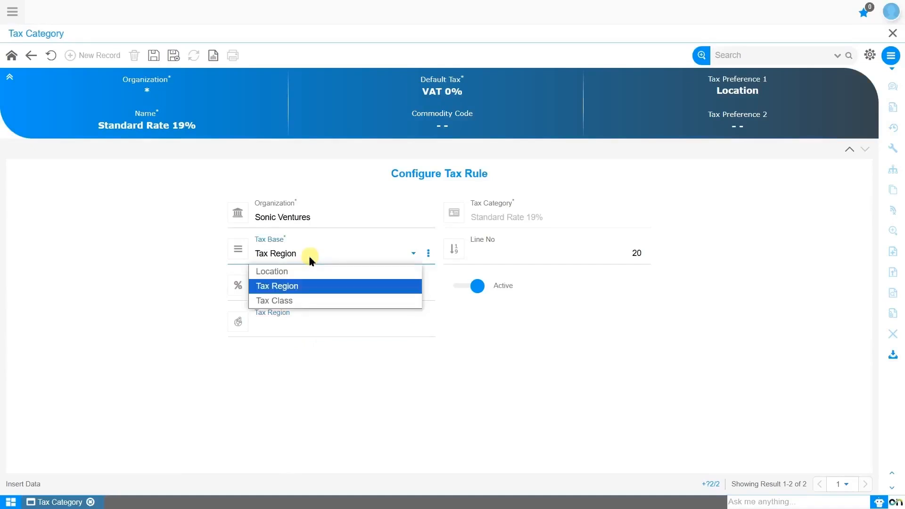
left_click(300, 300)
left_click(303, 290)
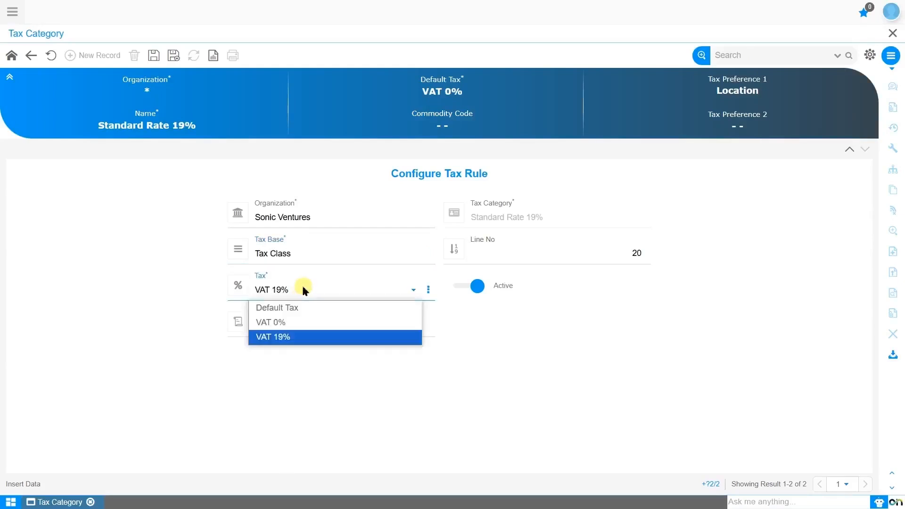
left_click(303, 289)
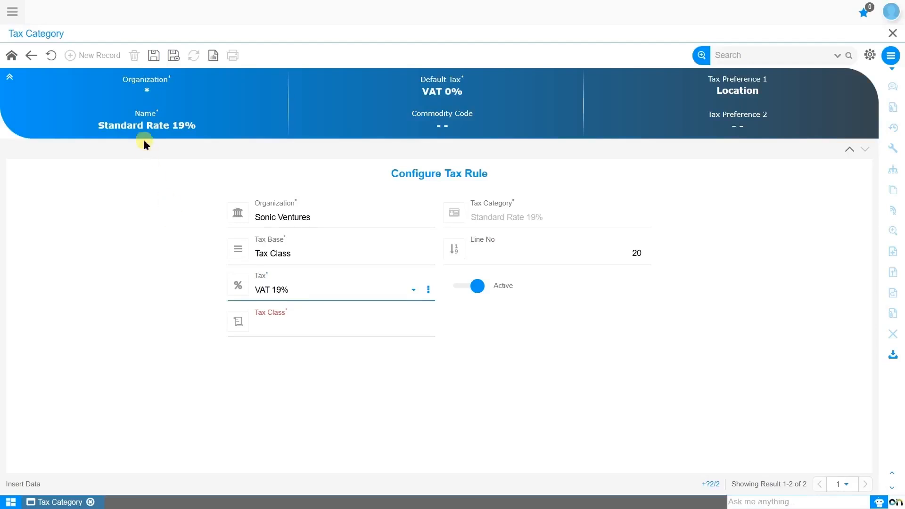
left_click(52, 56)
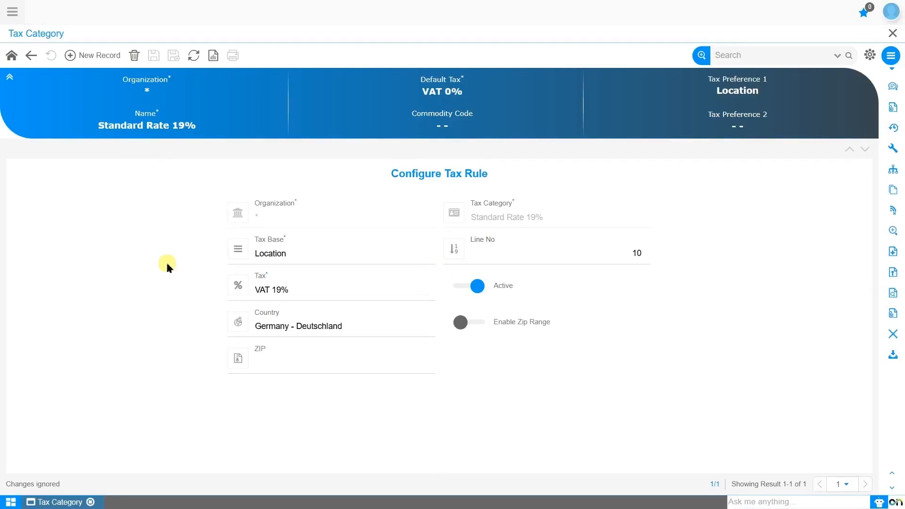
left_click(12, 57)
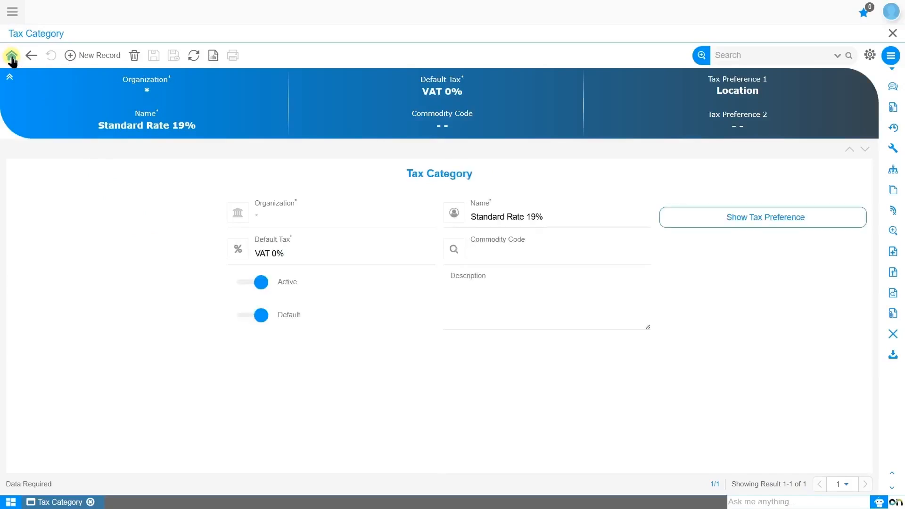
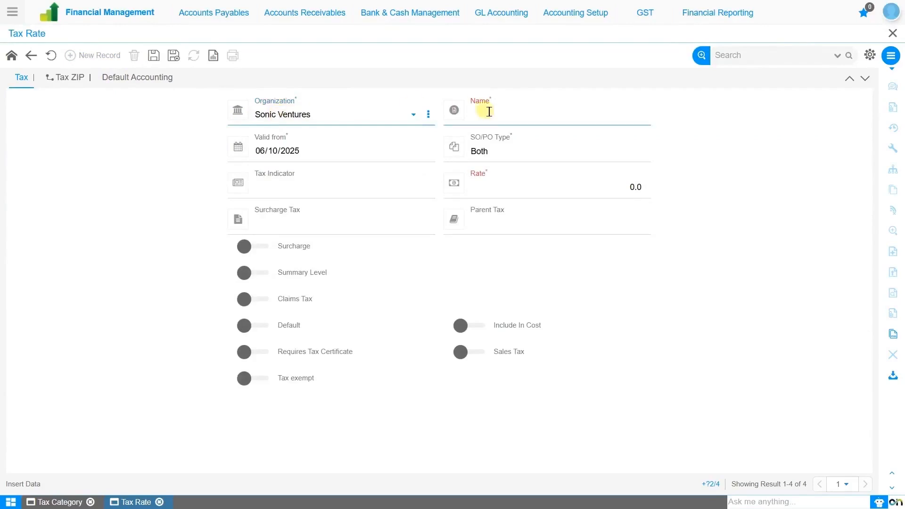
- Name the new tax rate VAT 10%, keep 06/10/2025 as its valid-from date, and set SO/PO Type to Both
type("VAT")
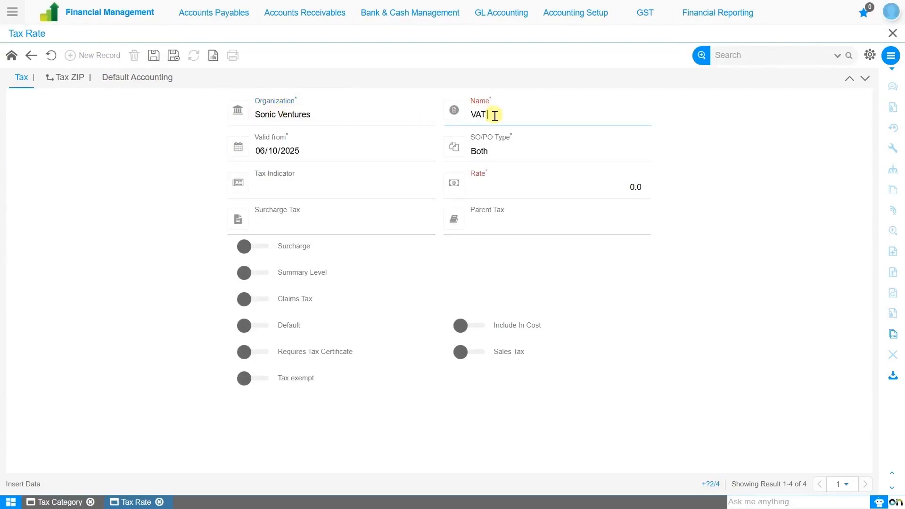
type(" 10%")
left_click(259, 147)
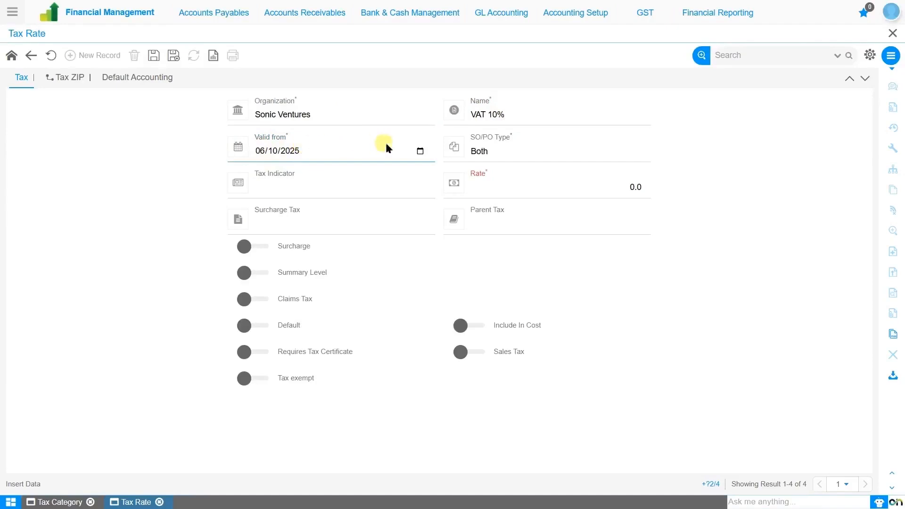
left_click(504, 154)
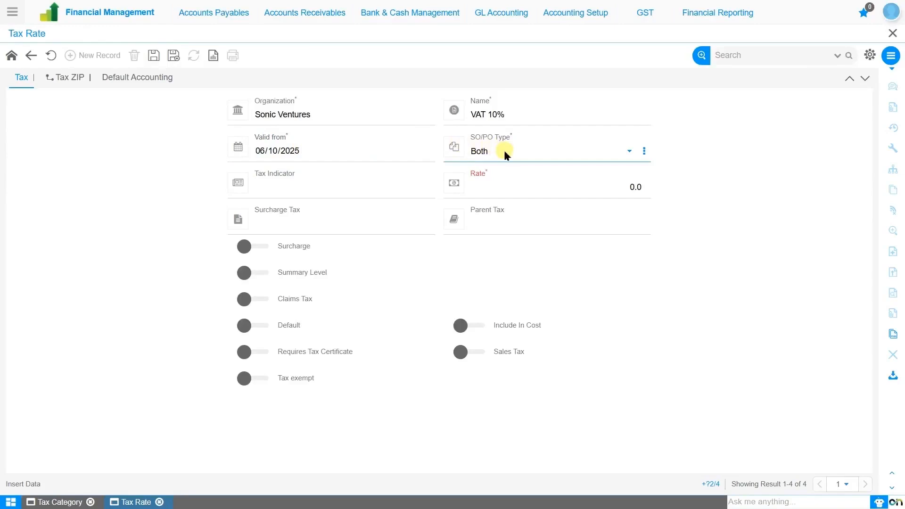
left_click(505, 155)
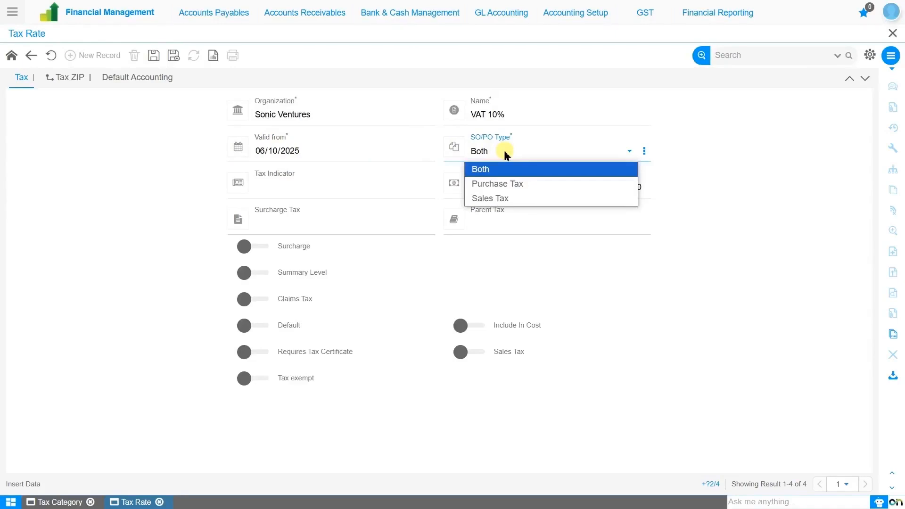
left_click(500, 169)
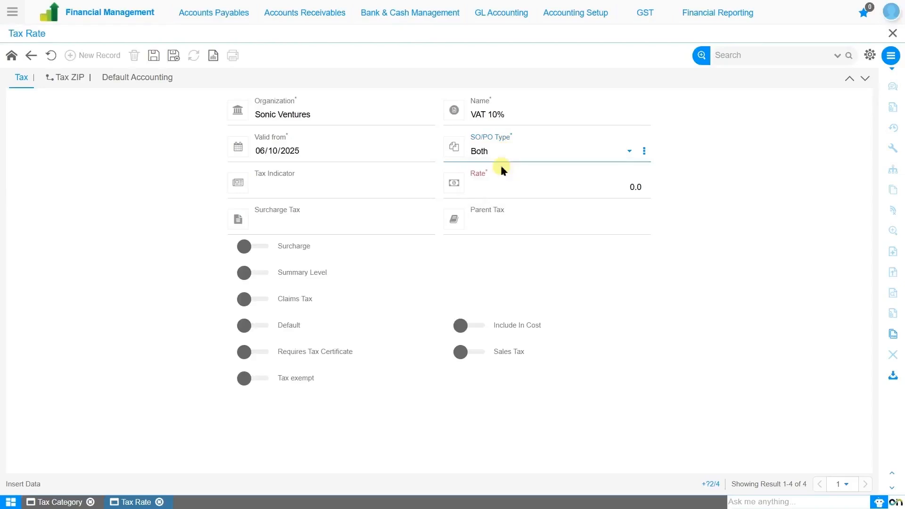
- Leave the VAT 10% record's tax indicator empty and set its rate to 10.0
left_click(341, 188)
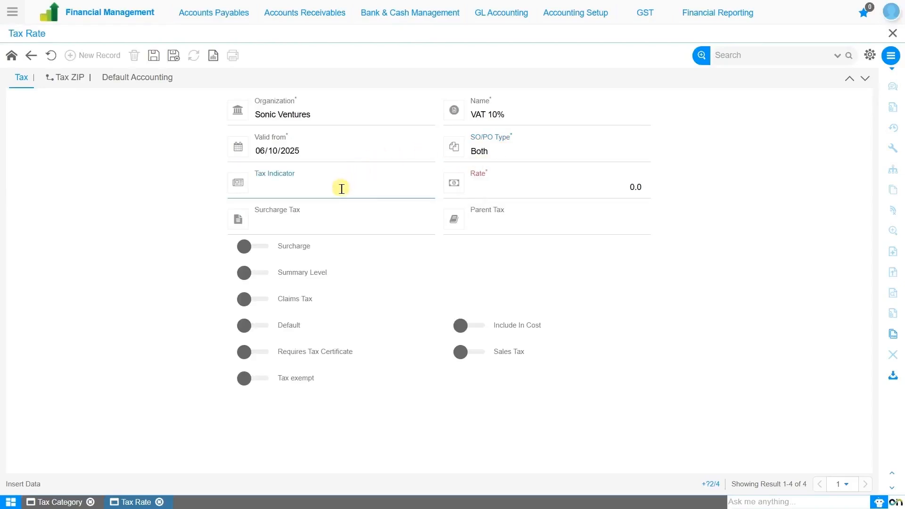
left_click(513, 187)
type("1")
left_click(709, 183)
- Leave Surcharge Tax and Parent Tax empty, keep all option switches off, and save the VAT 10% tax rate
left_click(381, 231)
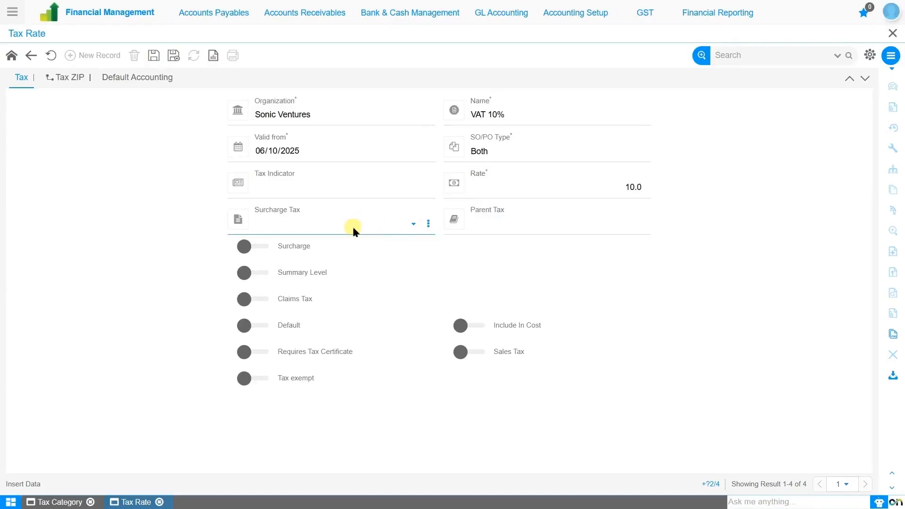
left_click(479, 224)
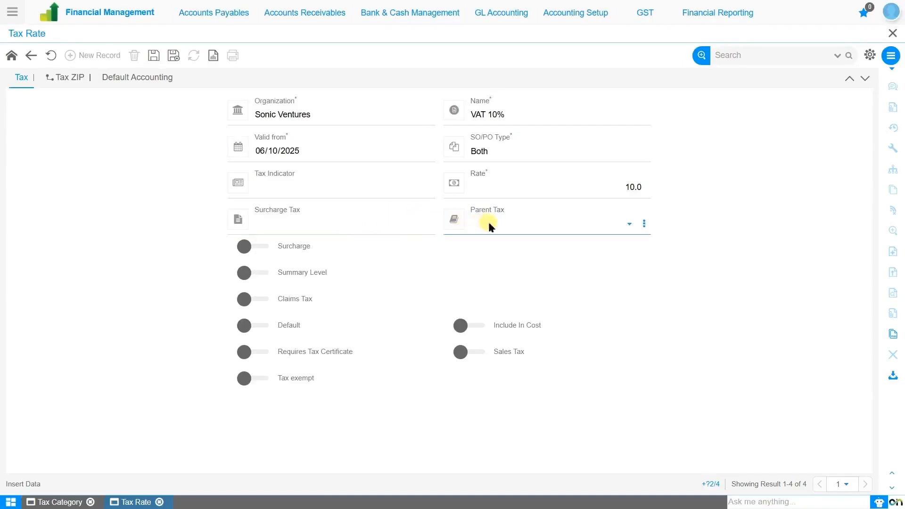
left_click(492, 226)
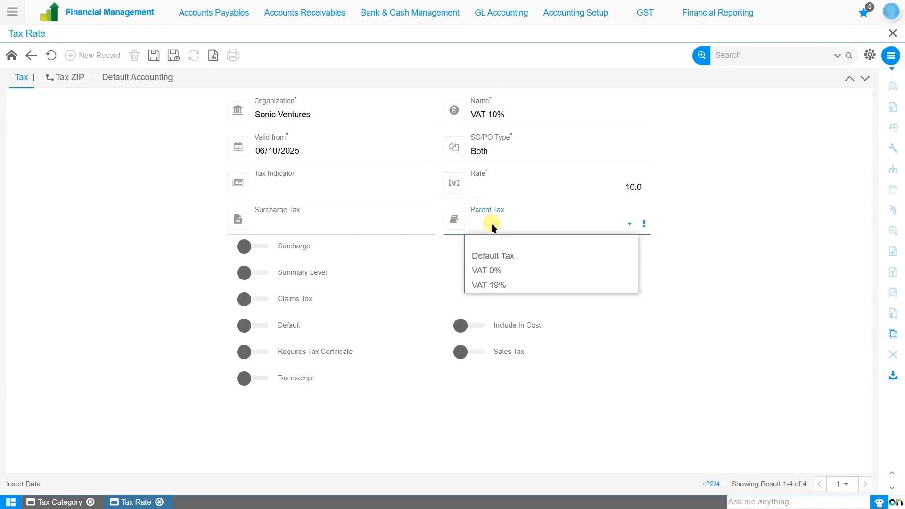
left_click(527, 233)
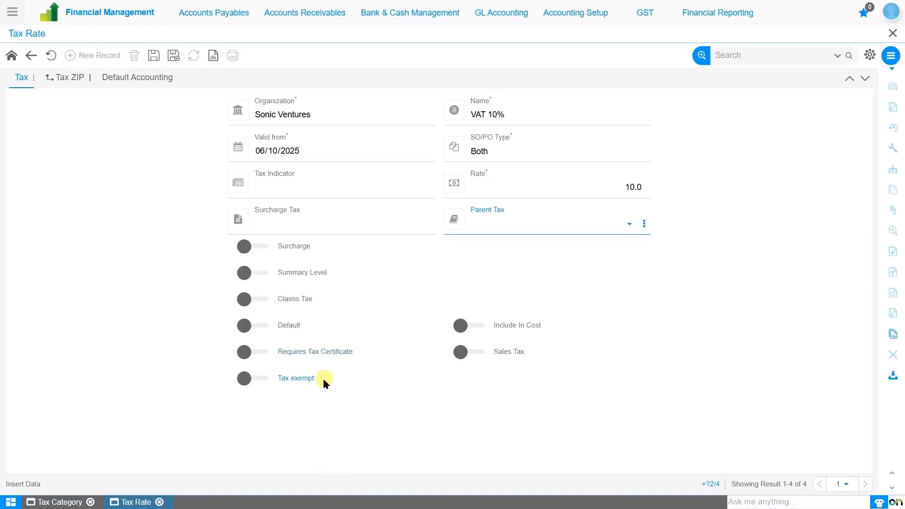
left_click(465, 113)
left_click(154, 232)
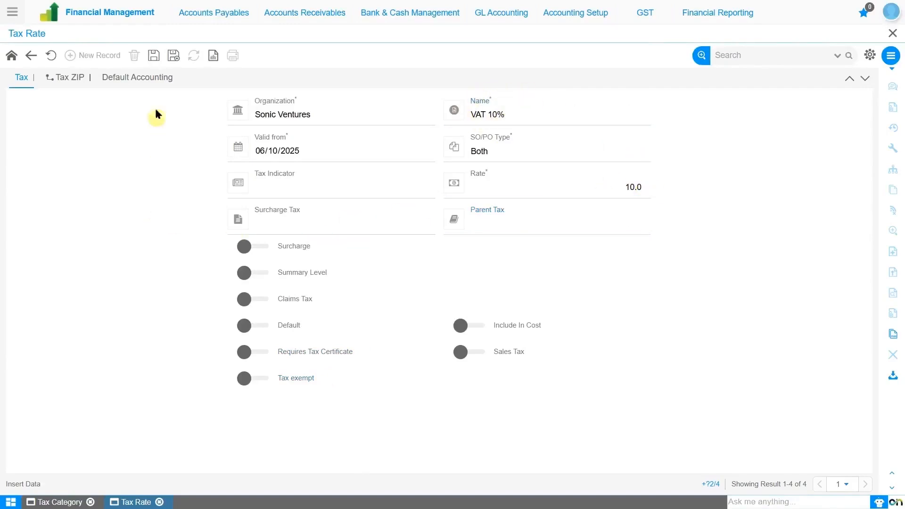
left_click(153, 56)
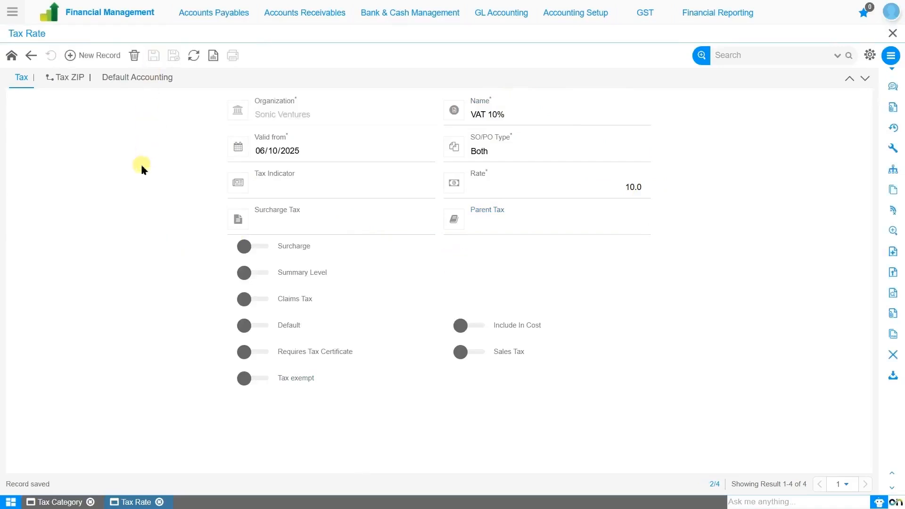
left_click(69, 77)
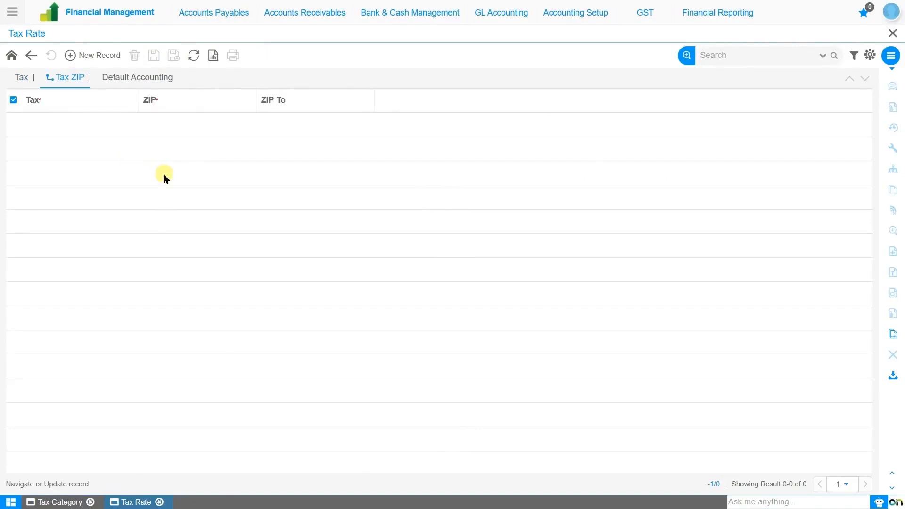
left_click(90, 56)
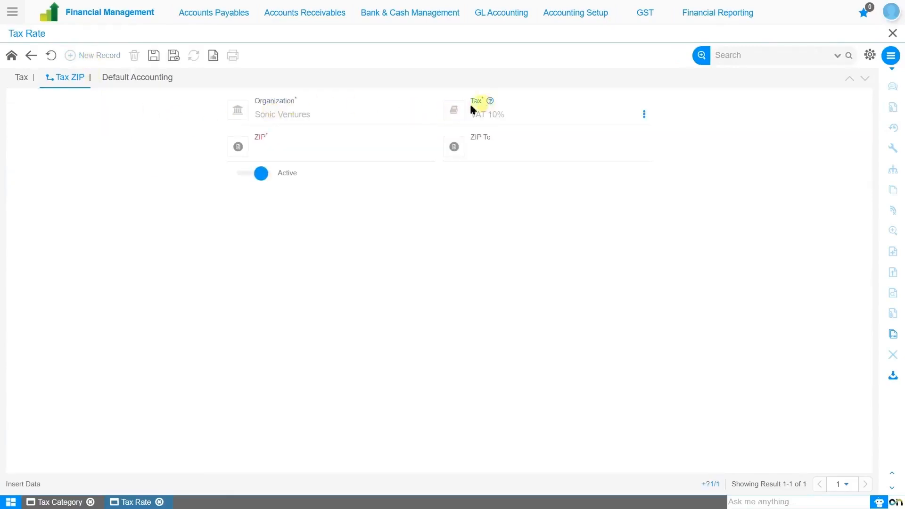
left_click(403, 151)
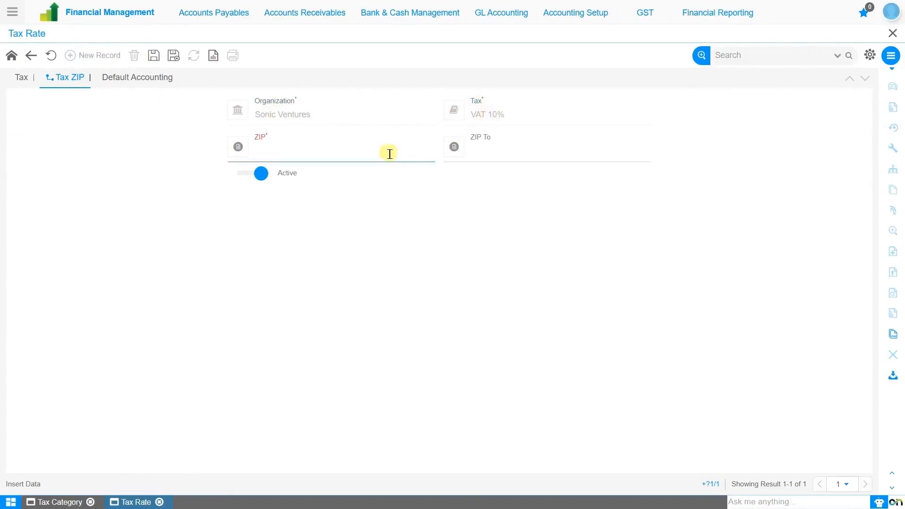
left_click(507, 151)
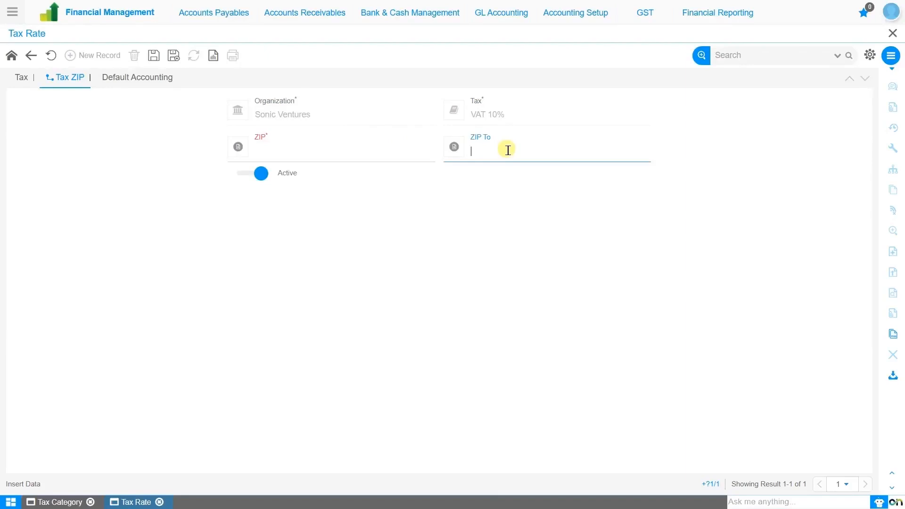
left_click(484, 183)
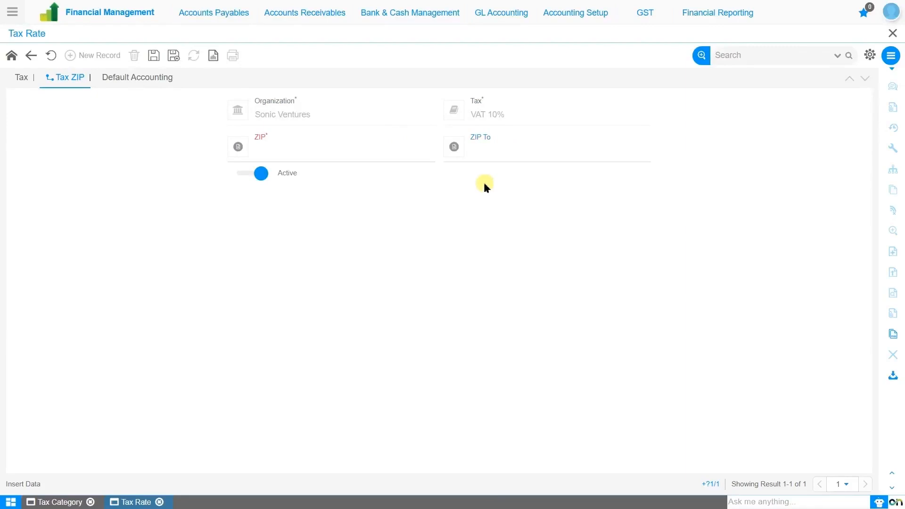
left_click(51, 56)
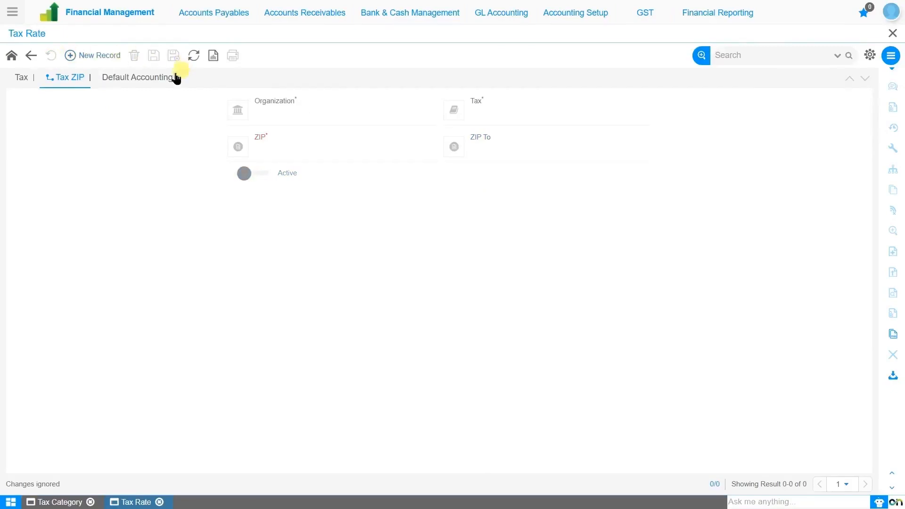
- Review the default accounting entry of the VAT 10% tax rate and return to its main tax record
left_click(155, 80)
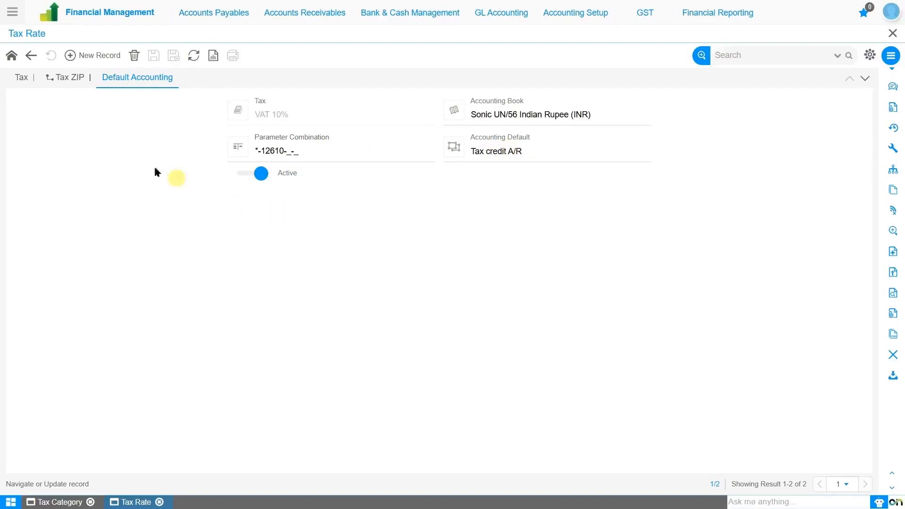
left_click(12, 56)
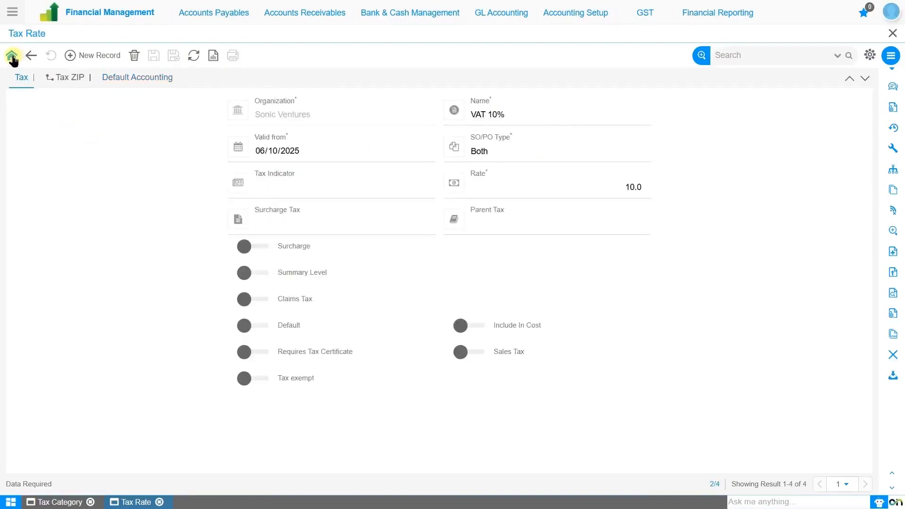